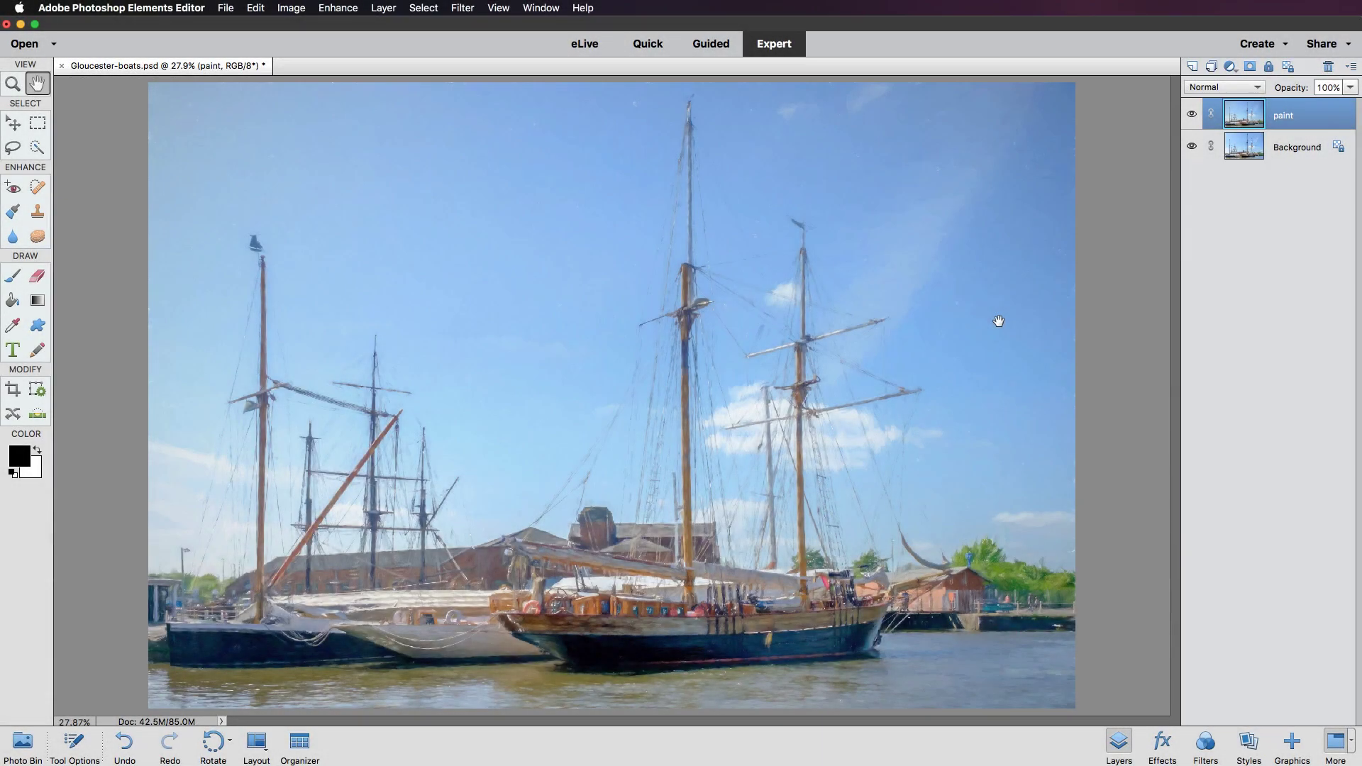
# Check the image size and resolution, then toggle the paint layer off and on to compare
pyautogui.press('super+alt+i')
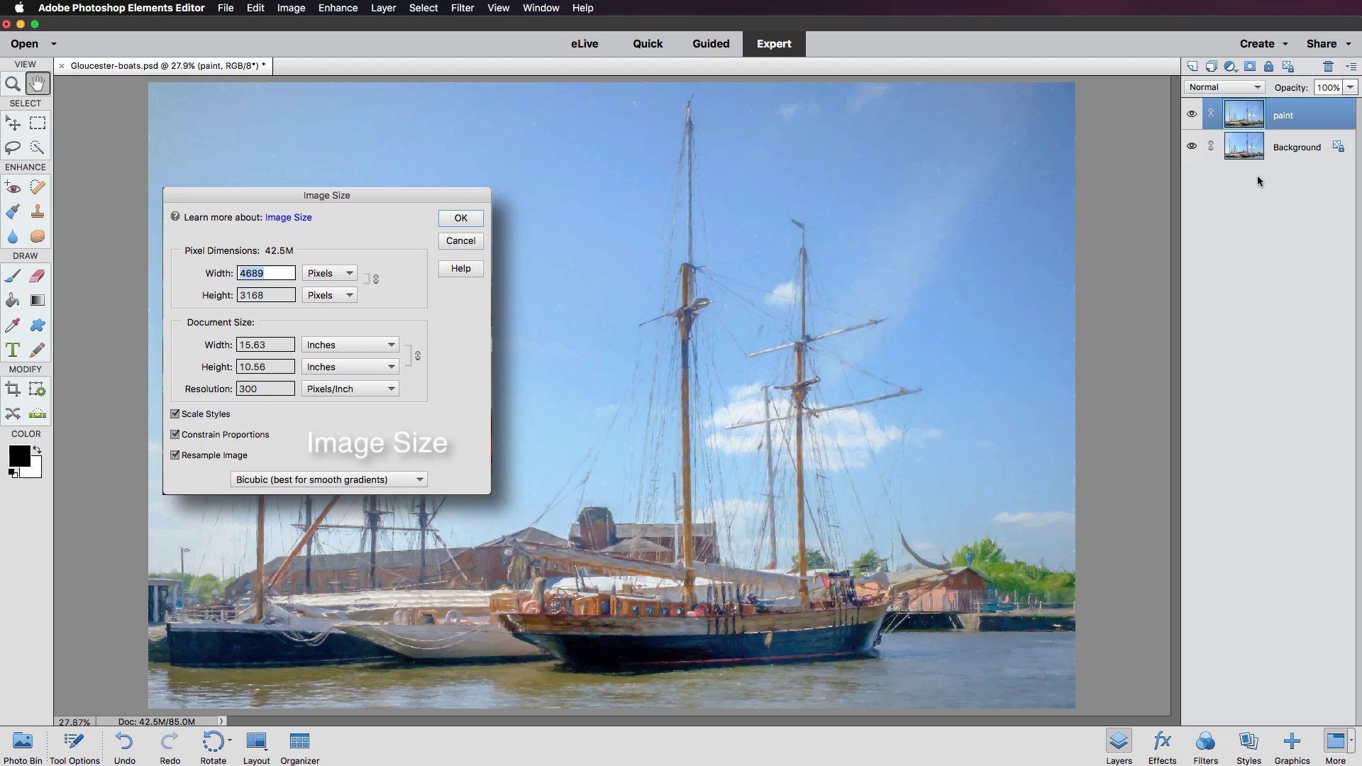
pyautogui.press('Escape')
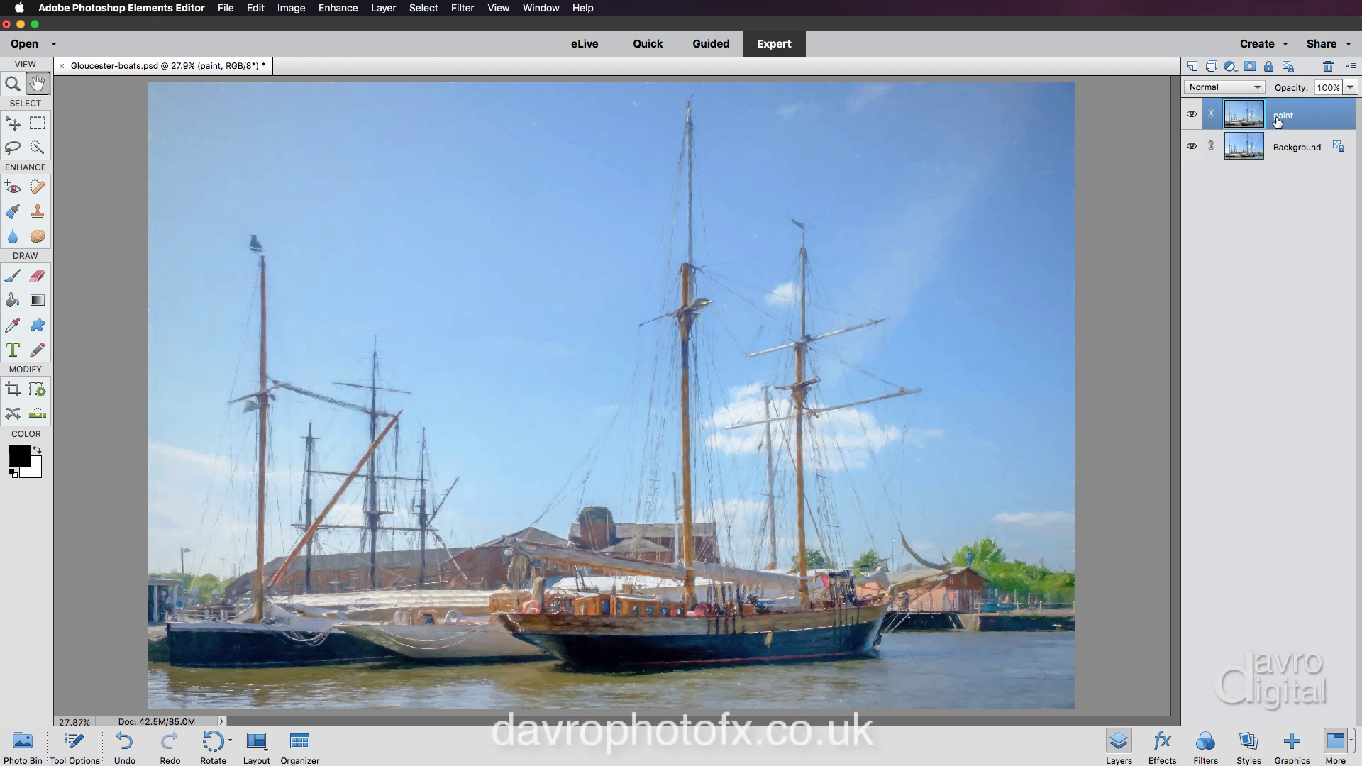
pyautogui.click(1190, 116)
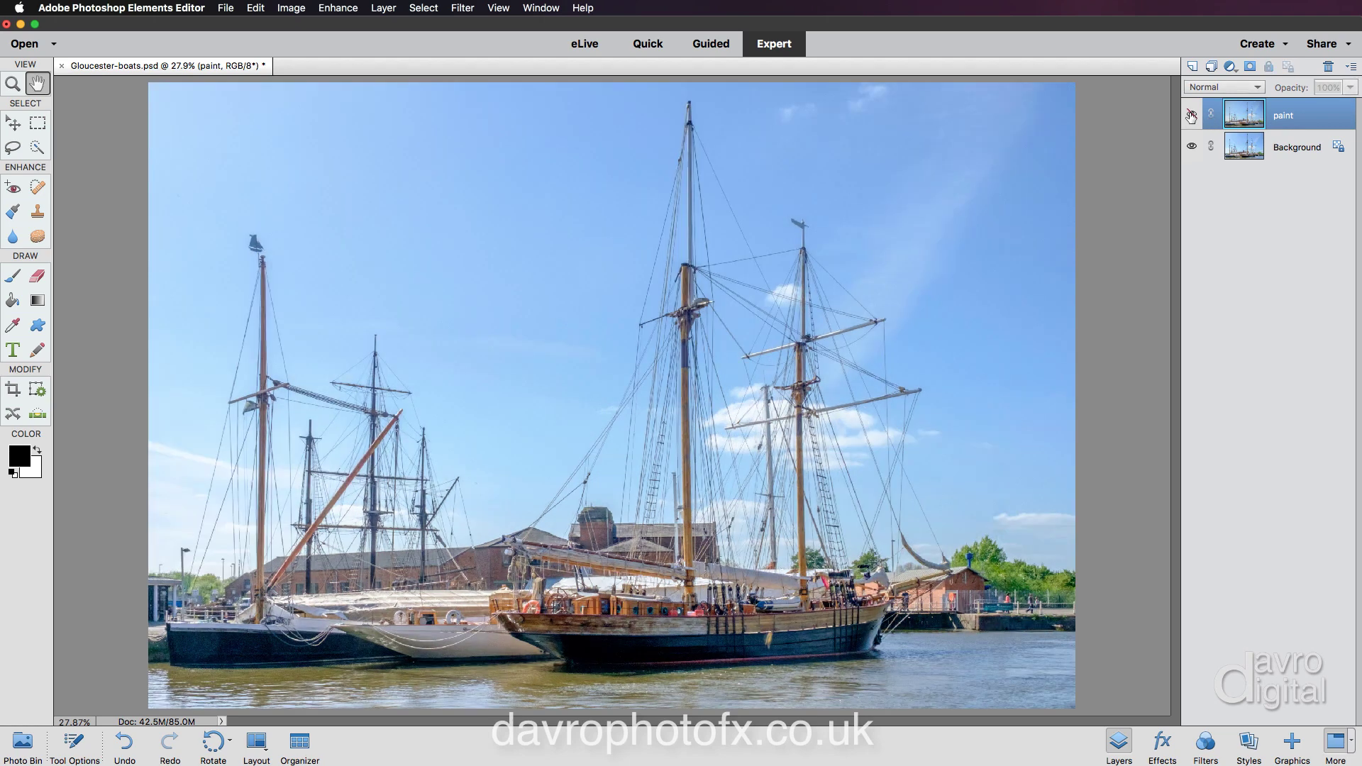
pyautogui.click(1190, 116)
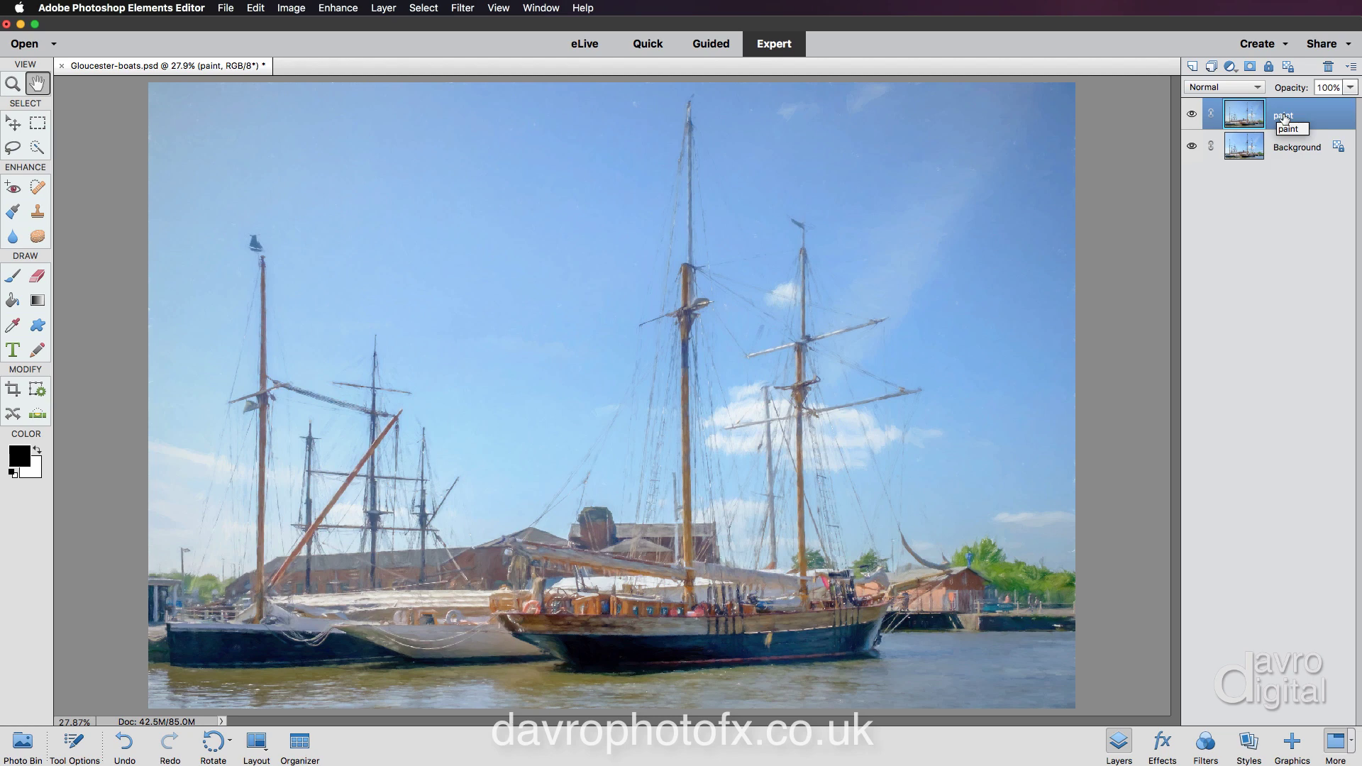
# Duplicate the paint layer with Cmd+J and name the copy 'texture'
pyautogui.press('super+j')
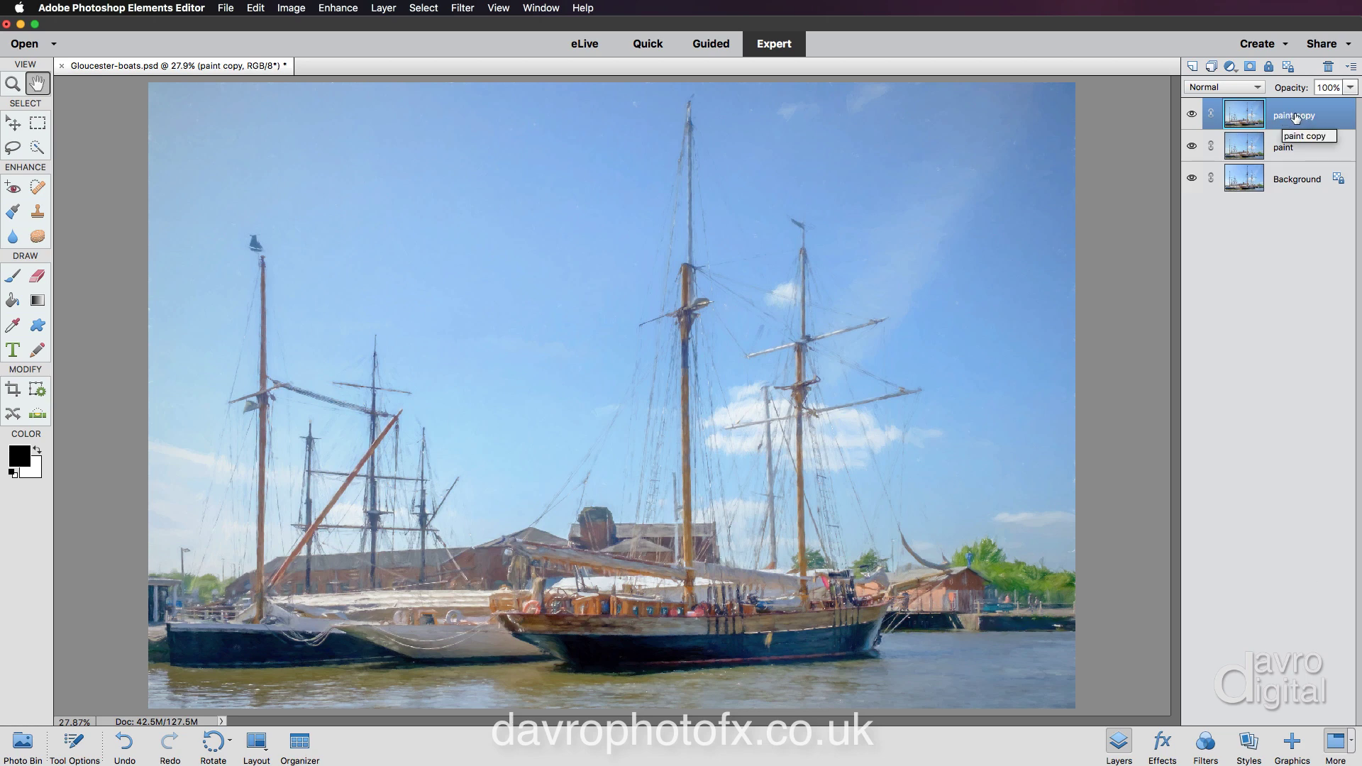
pyautogui.doubleClick(1291, 116)
pyautogui.write('texture')
pyautogui.press('Return')
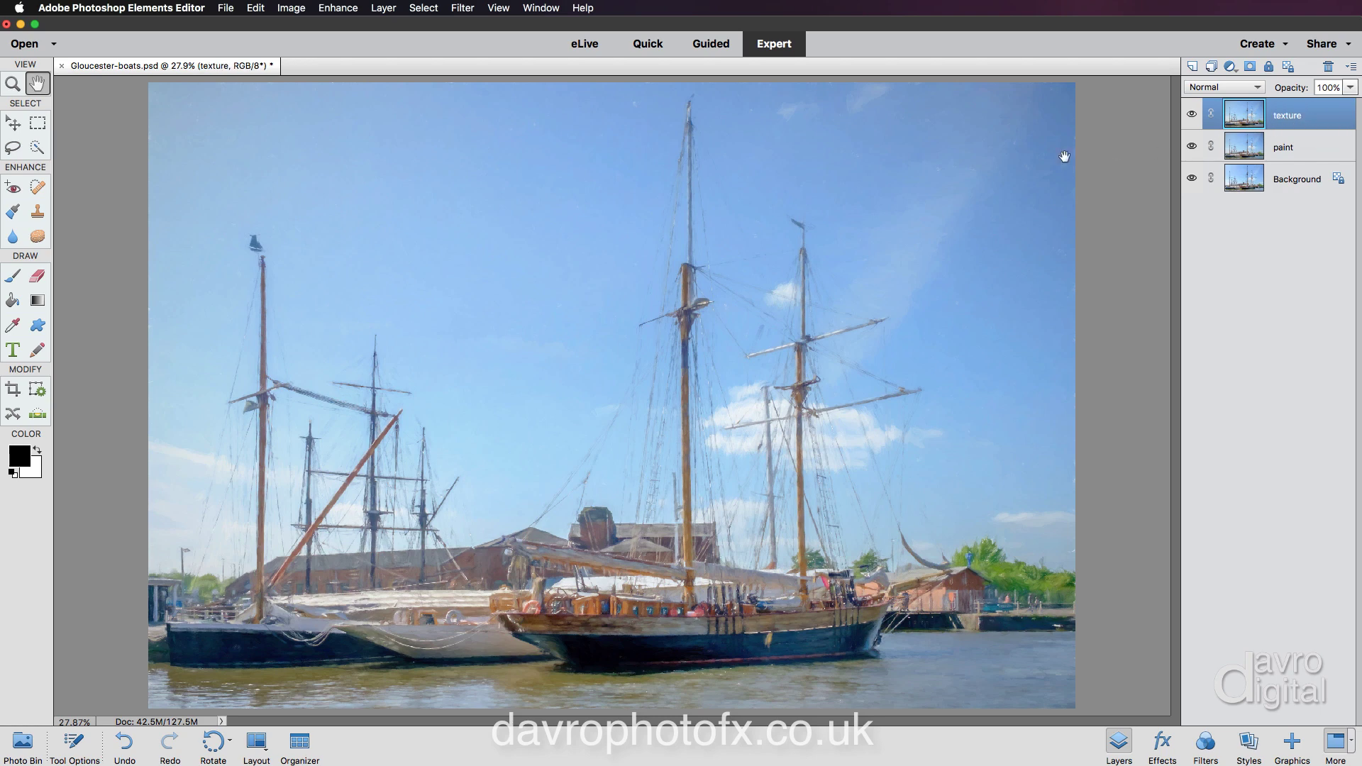
# Apply Filter > Texture > Texturizer to the texture layer, starting from Brick at 100% scaling, relief 4
pyautogui.click(470, 14)
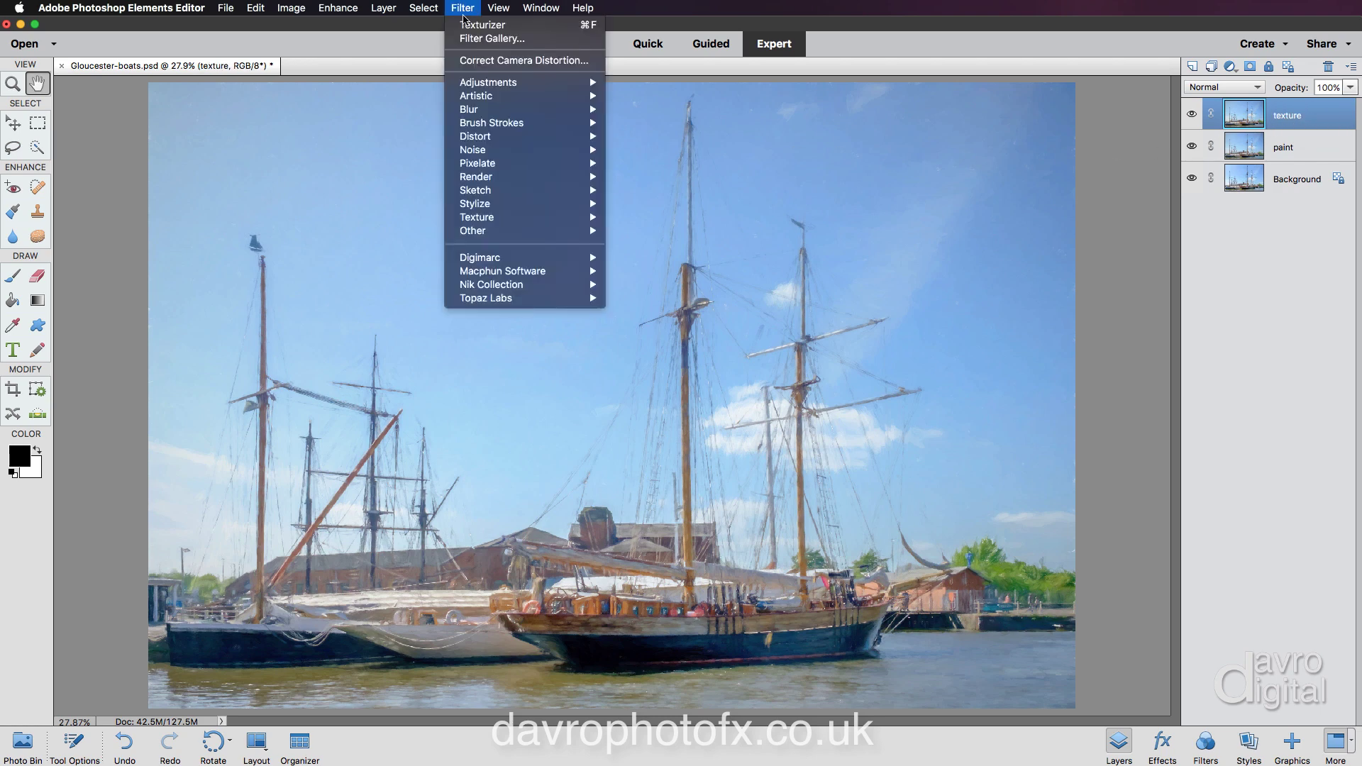
pyautogui.moveTo(473, 219)
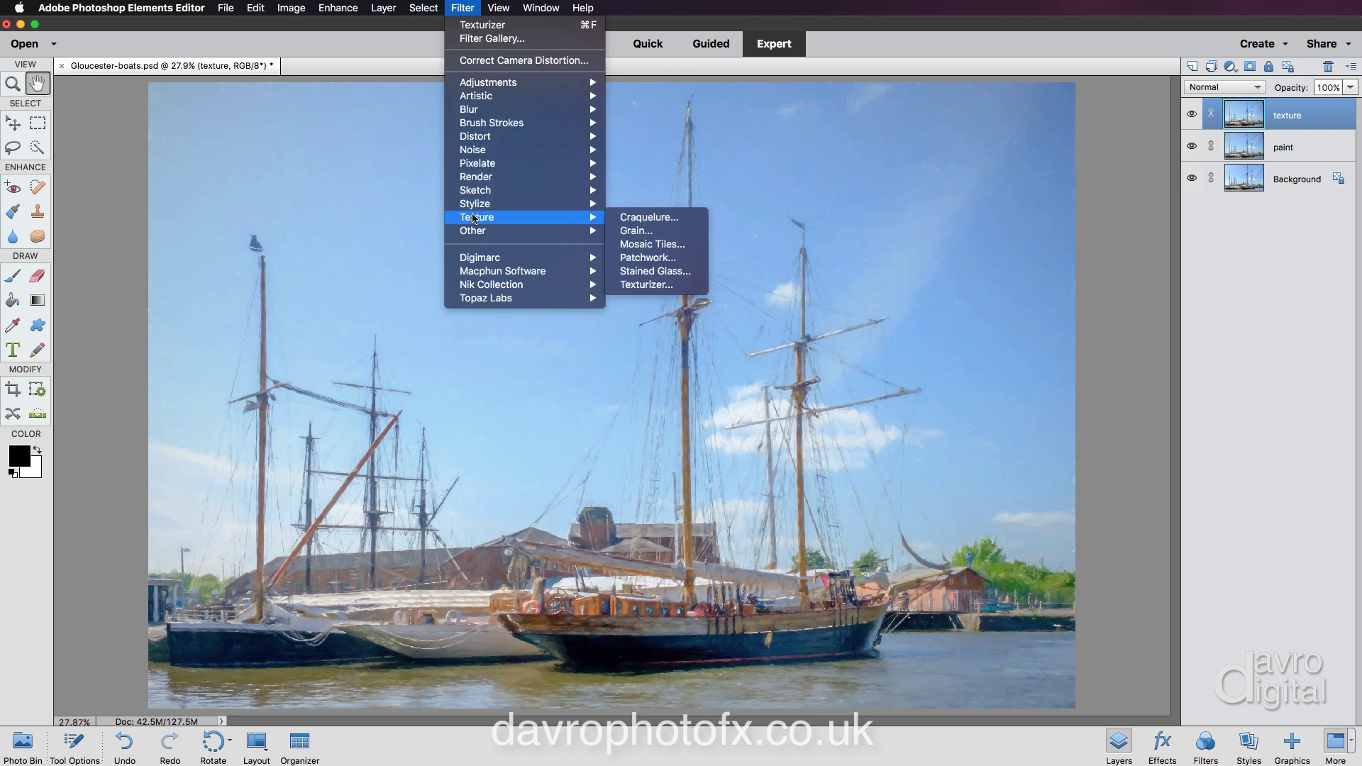
pyautogui.click(645, 285)
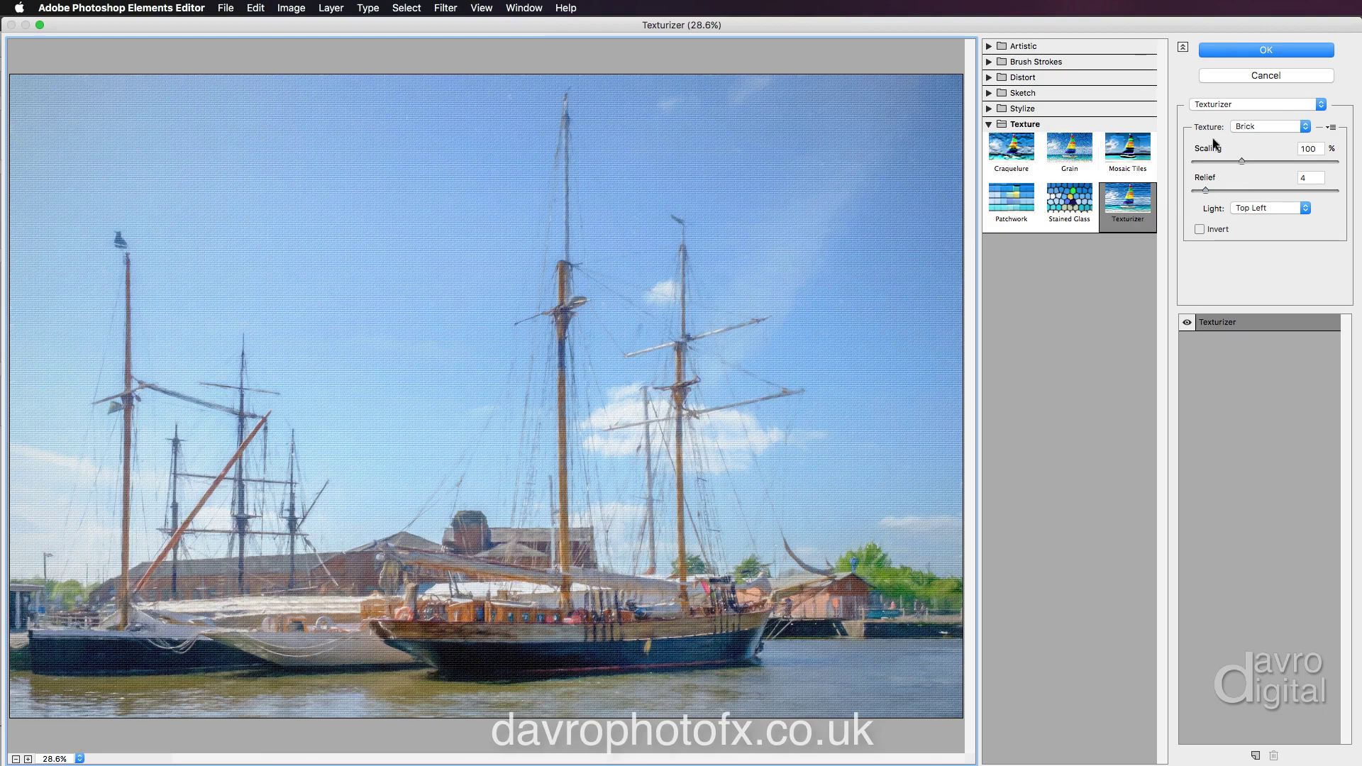
# Keep Brick as the texture and set the Texturizer preview magnification to 50%
pyautogui.click(1250, 128)
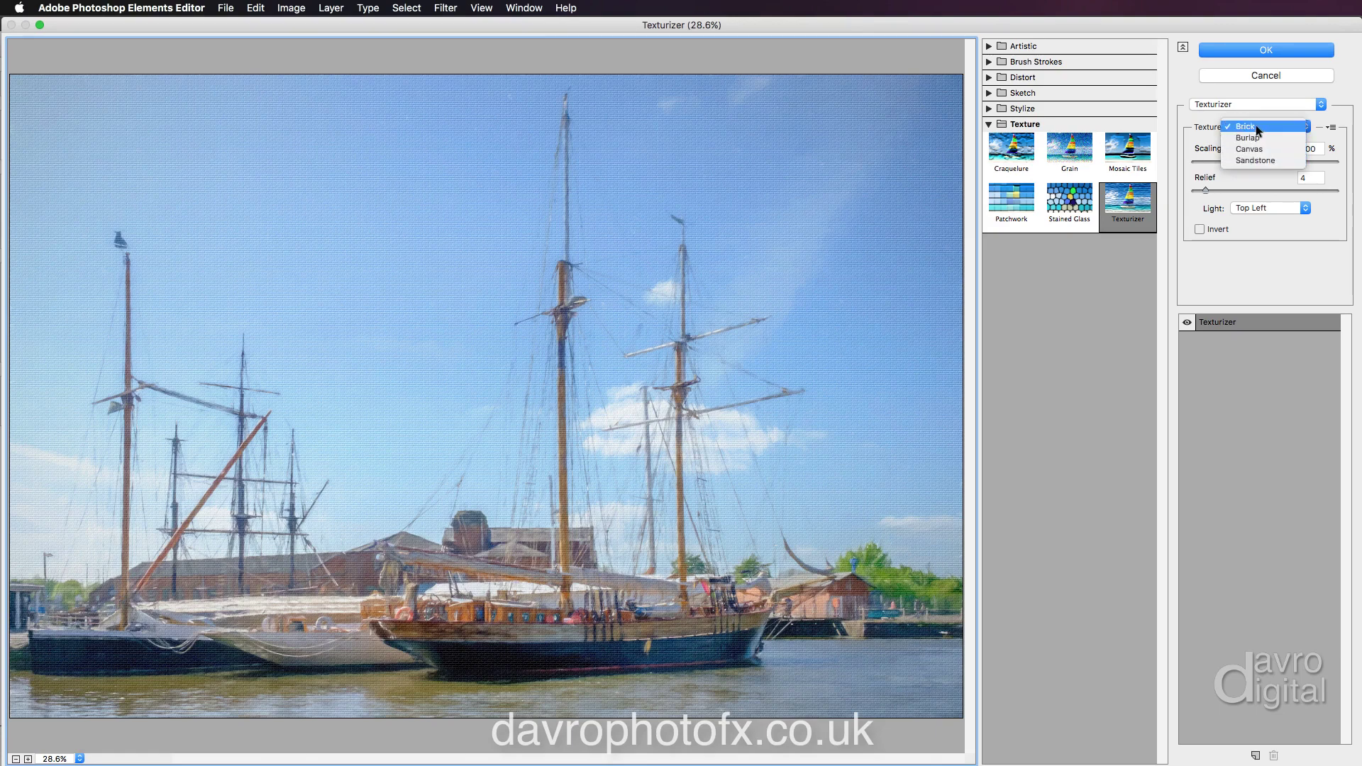
pyautogui.click(1255, 126)
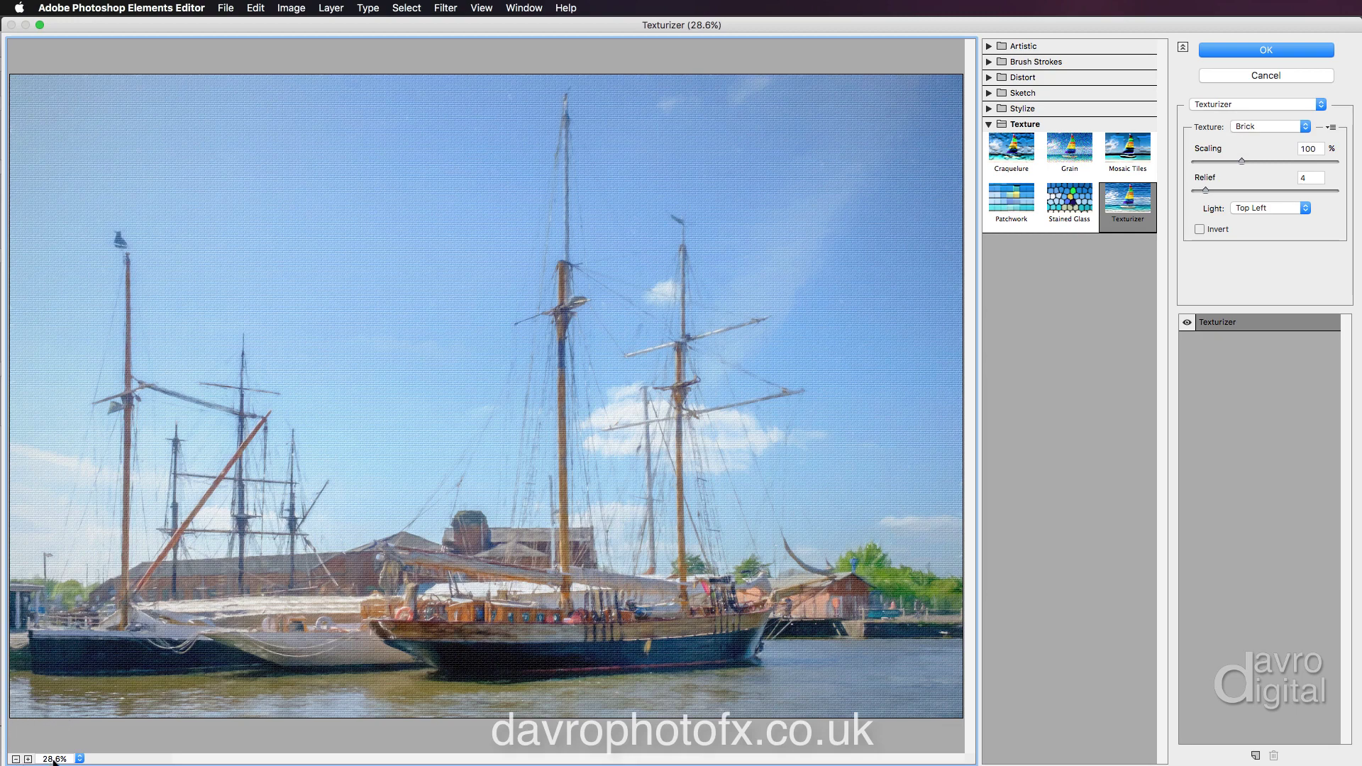
pyautogui.click(16, 759)
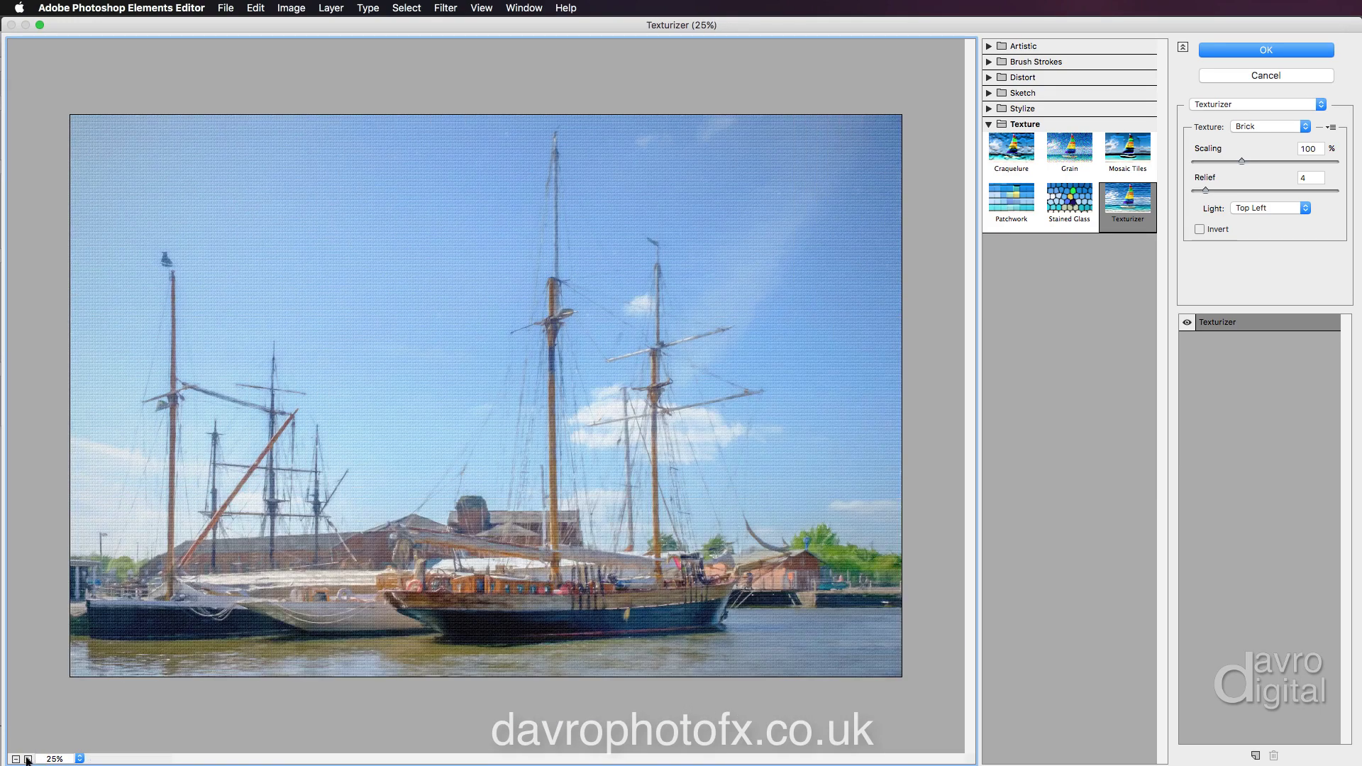
pyautogui.click(27, 759)
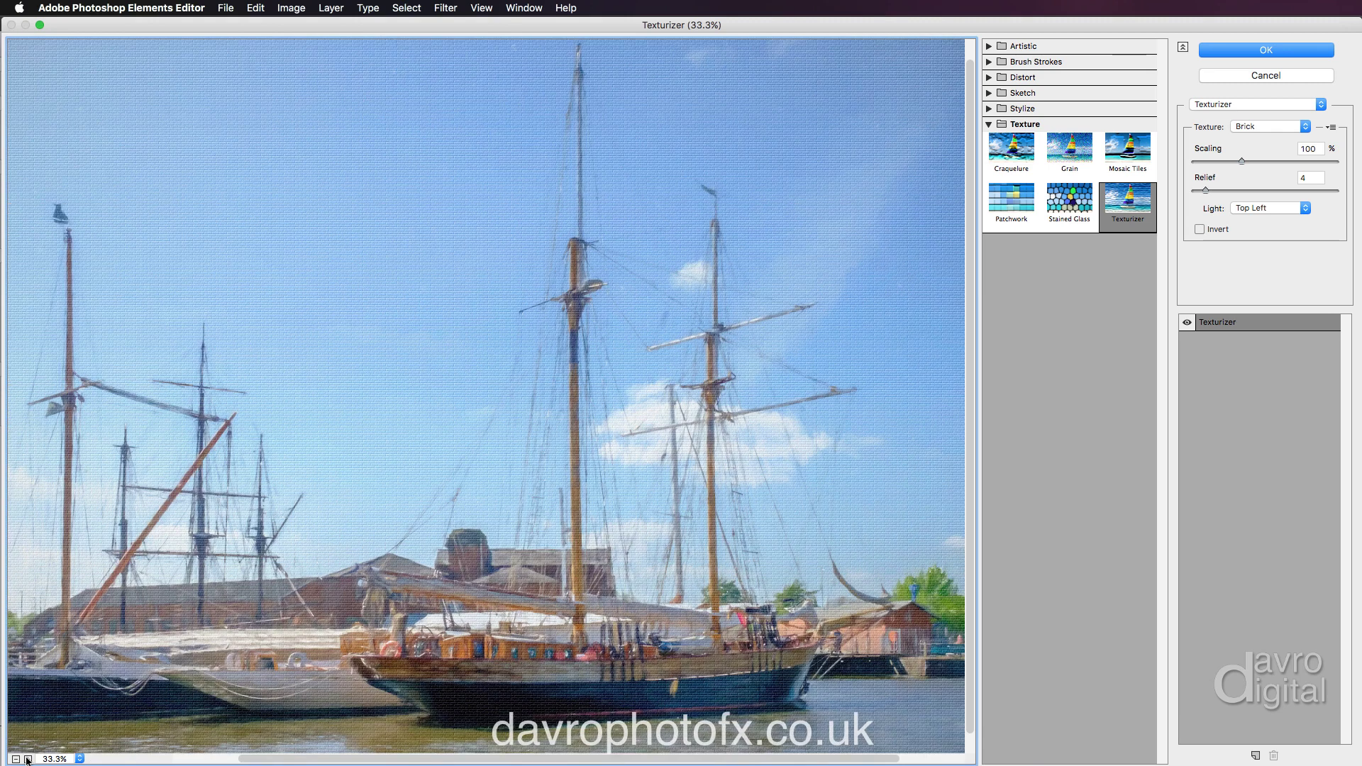
pyautogui.click(27, 759)
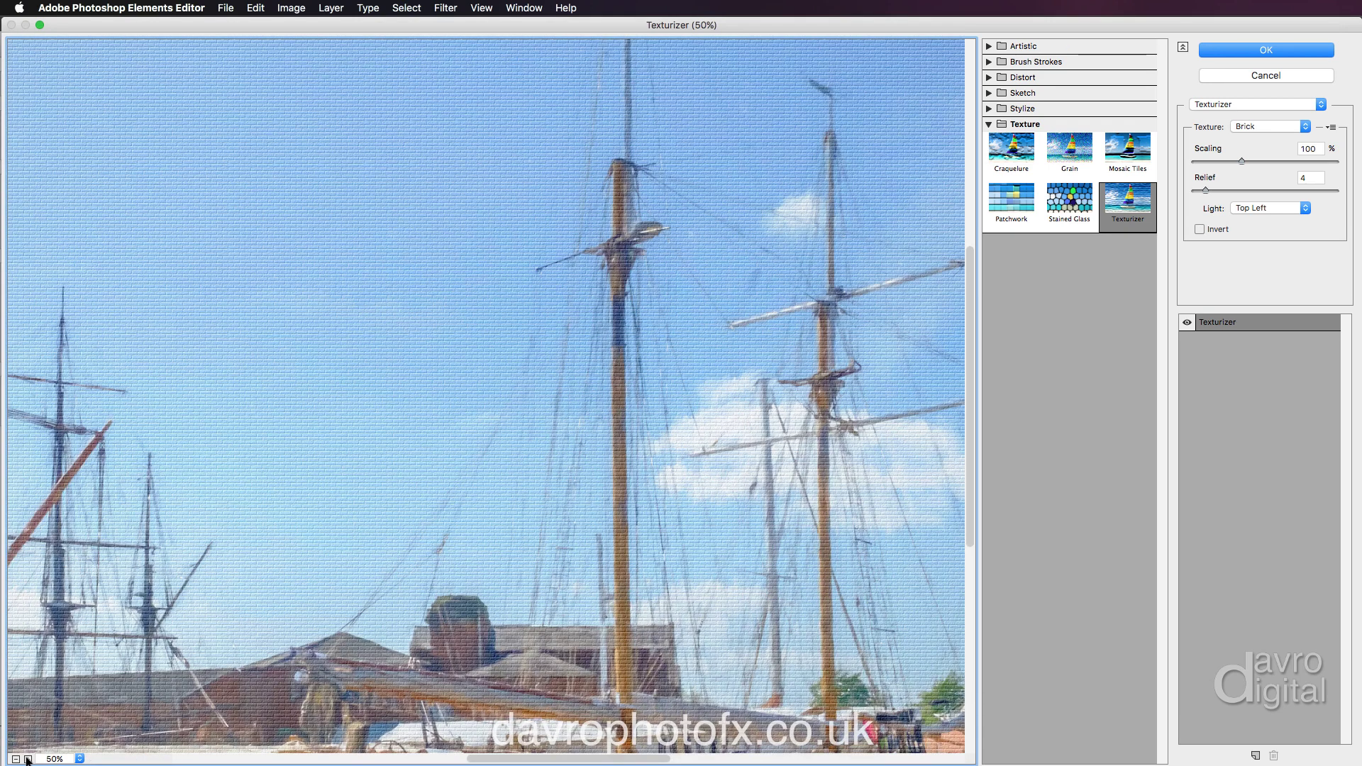
pyautogui.click(79, 759)
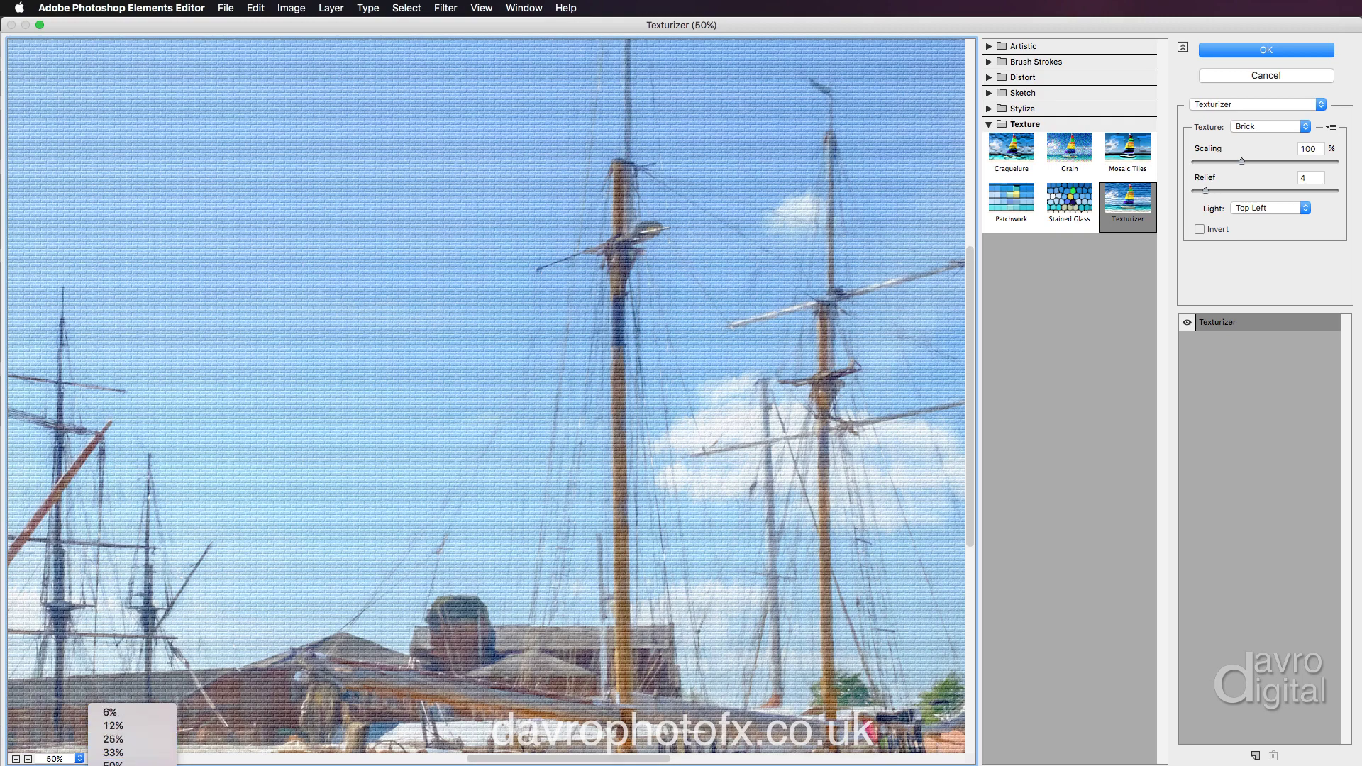
pyautogui.click(454, 329)
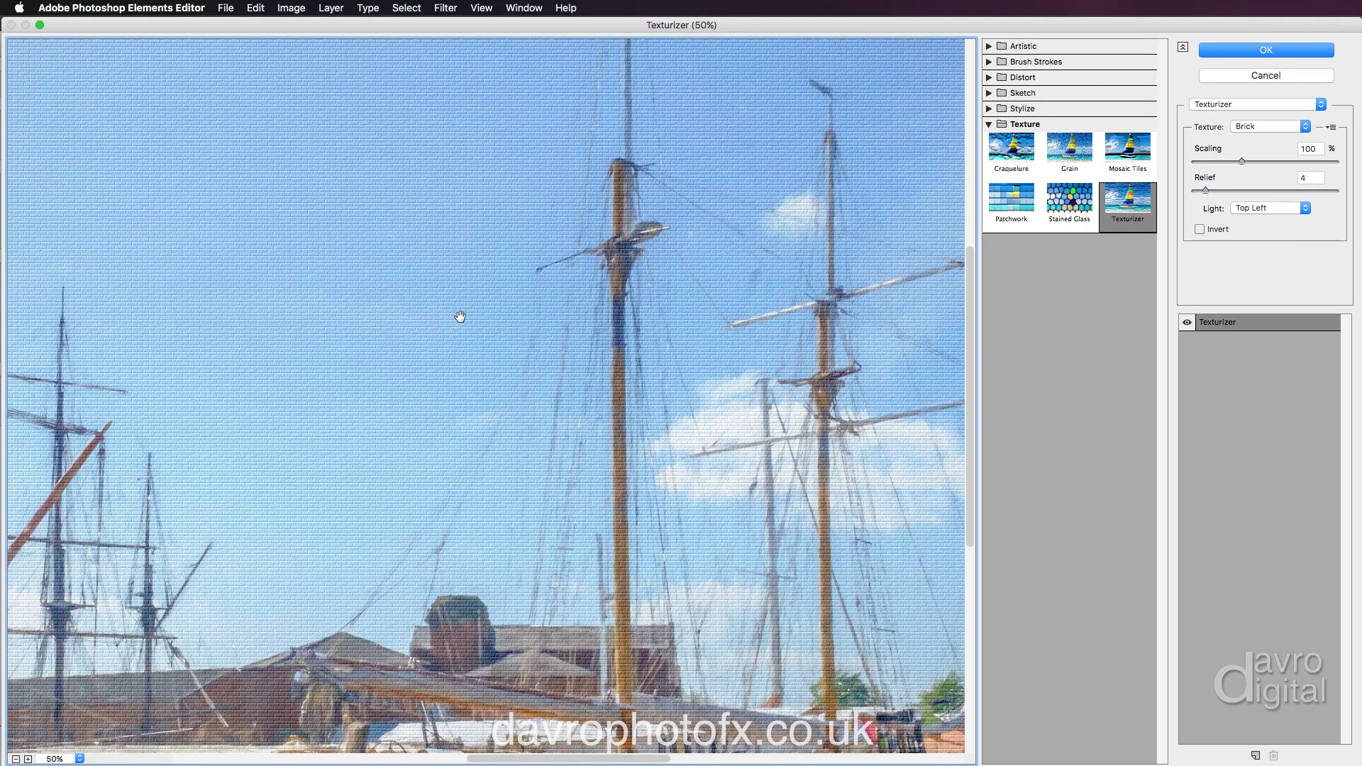
pyautogui.click(466, 220)
# Show the Texturizer preview at 100% and drag the Scaling slider to enlarge the bricks
pyautogui.rightClick(468, 221)
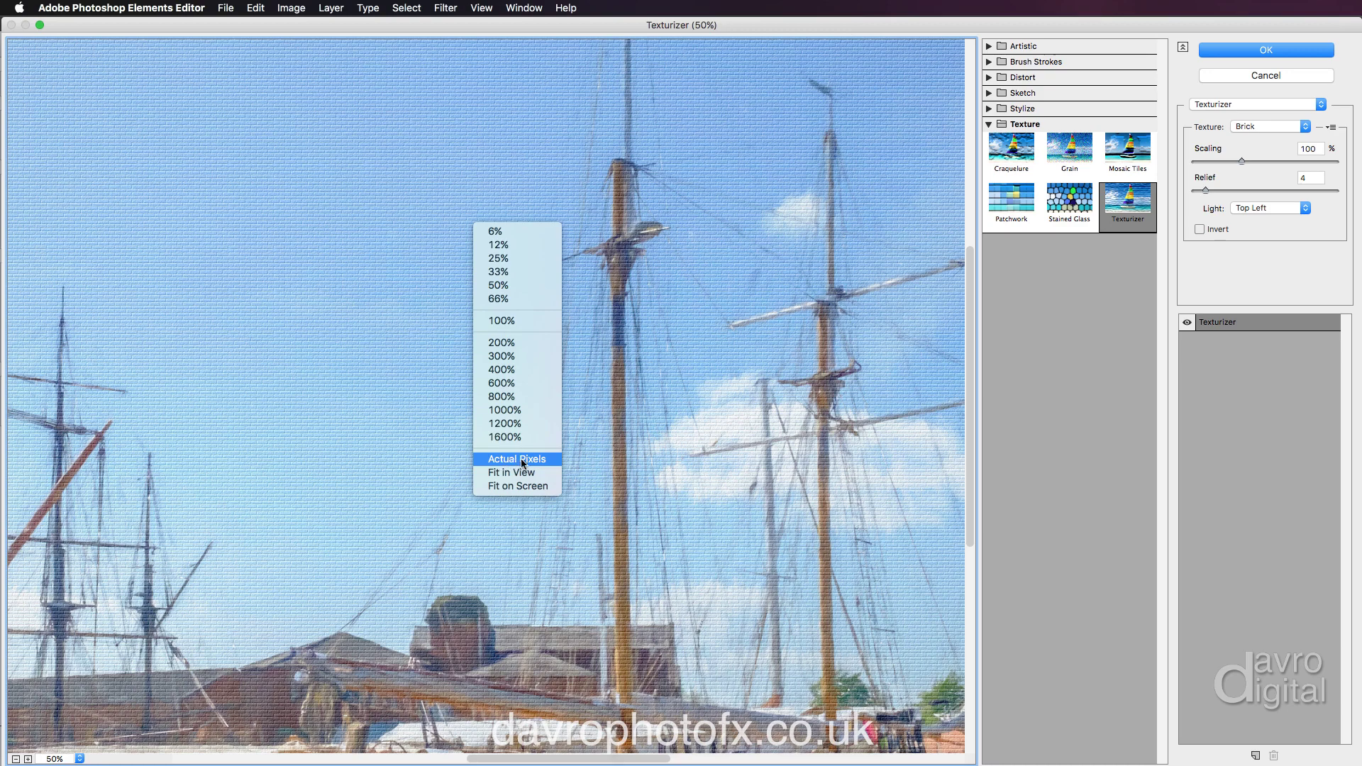
pyautogui.click(517, 321)
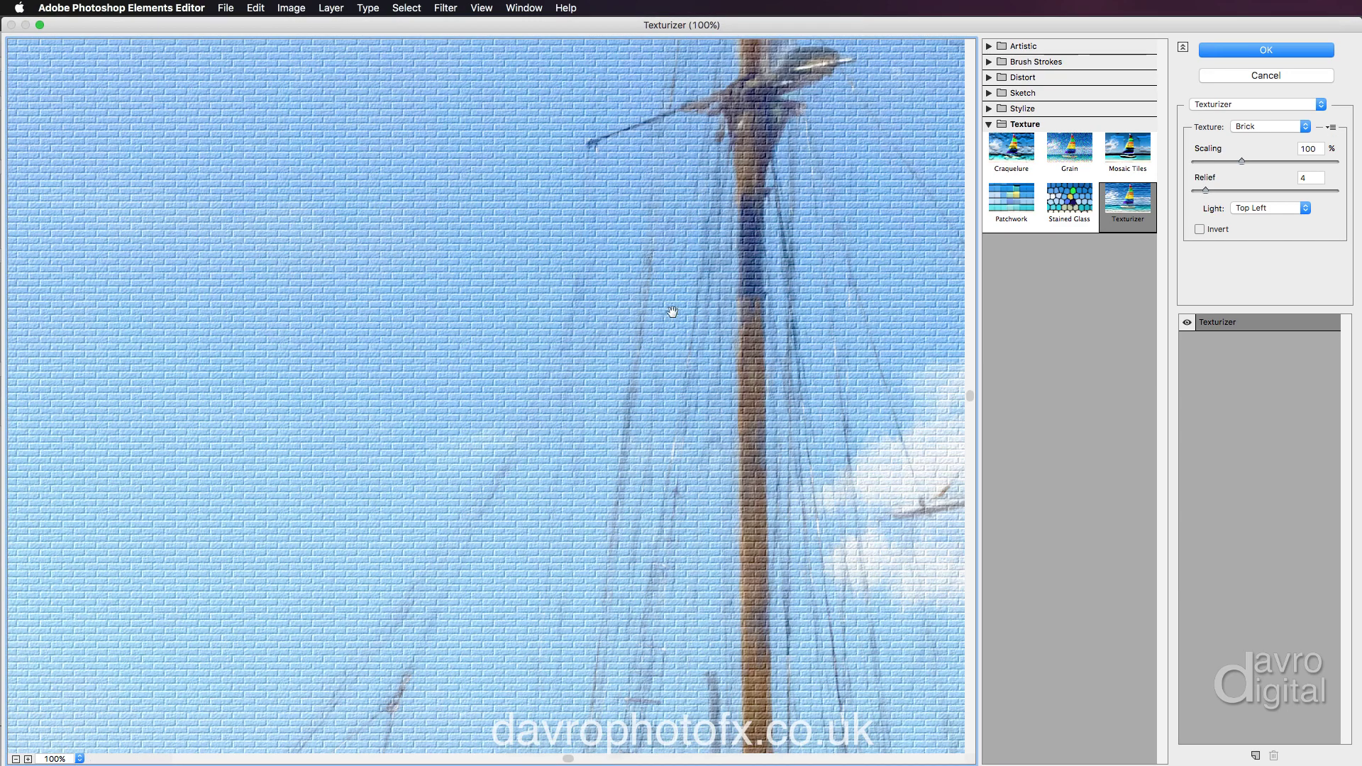
pyautogui.moveTo(1241, 160); pyautogui.dragTo(1209, 191)
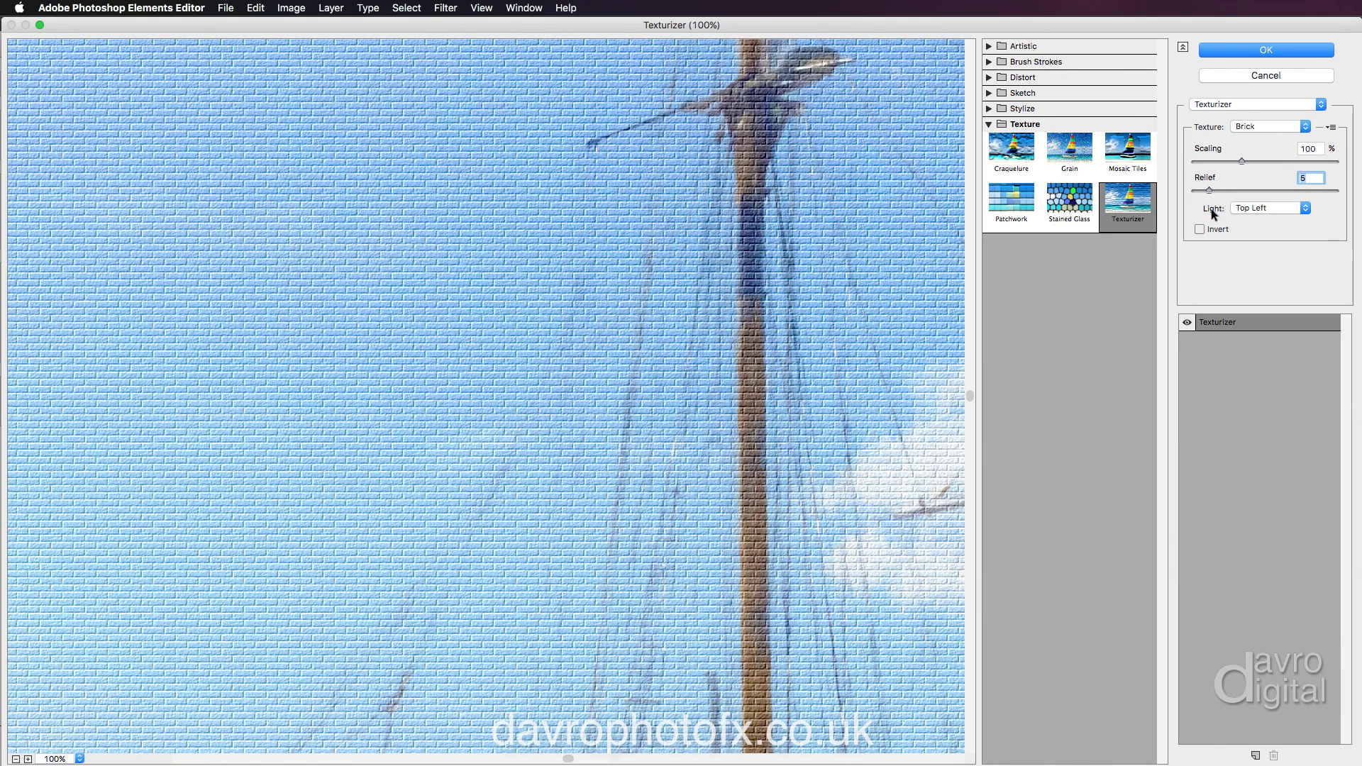
pyautogui.click(1255, 208)
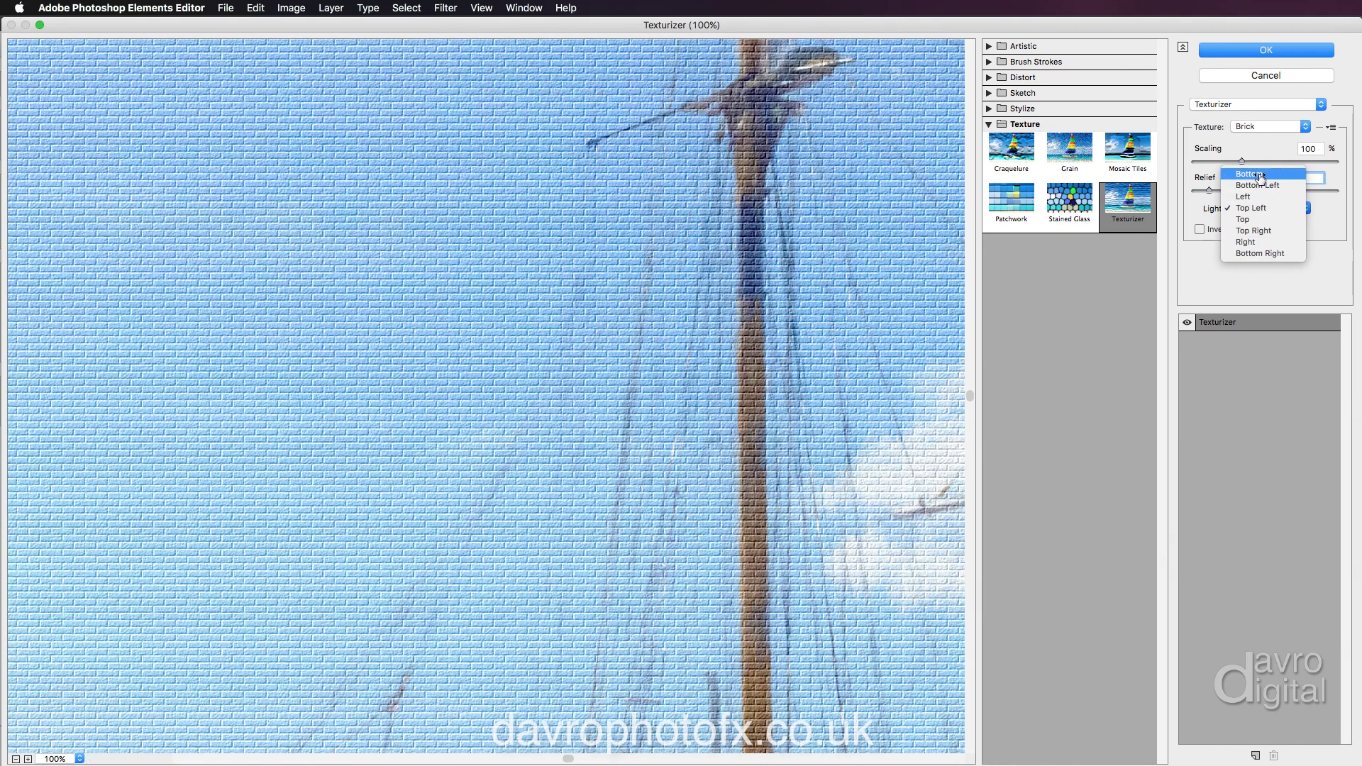
pyautogui.click(1259, 175)
pyautogui.click(1255, 208)
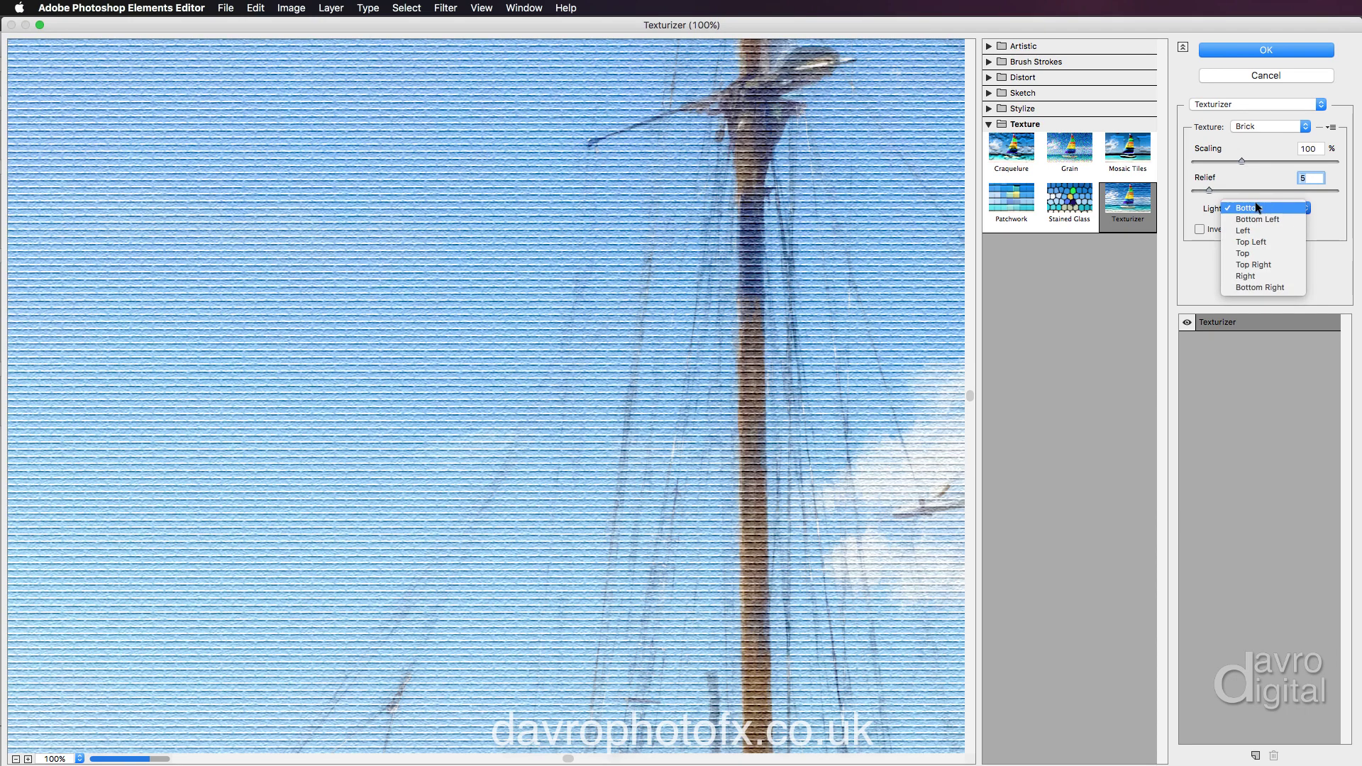
pyautogui.click(1200, 230)
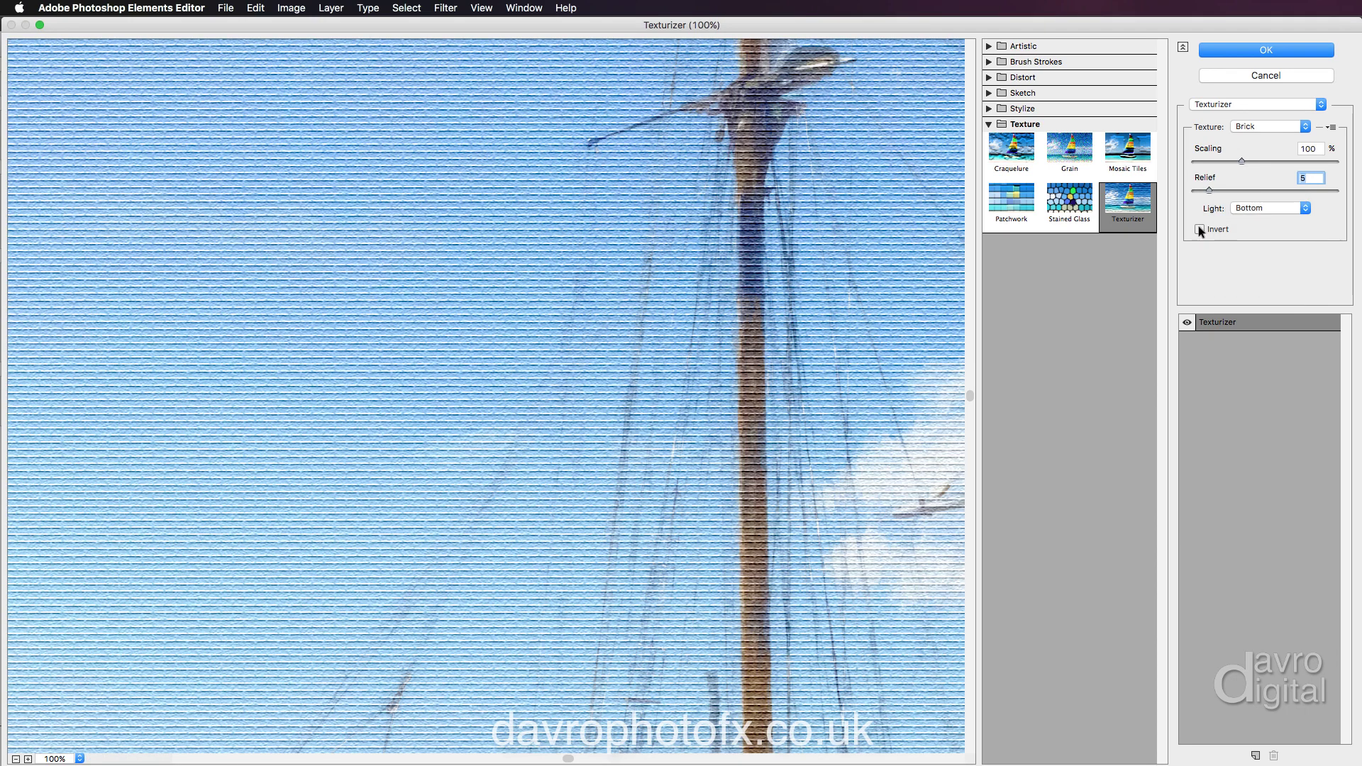
pyautogui.click(1200, 230)
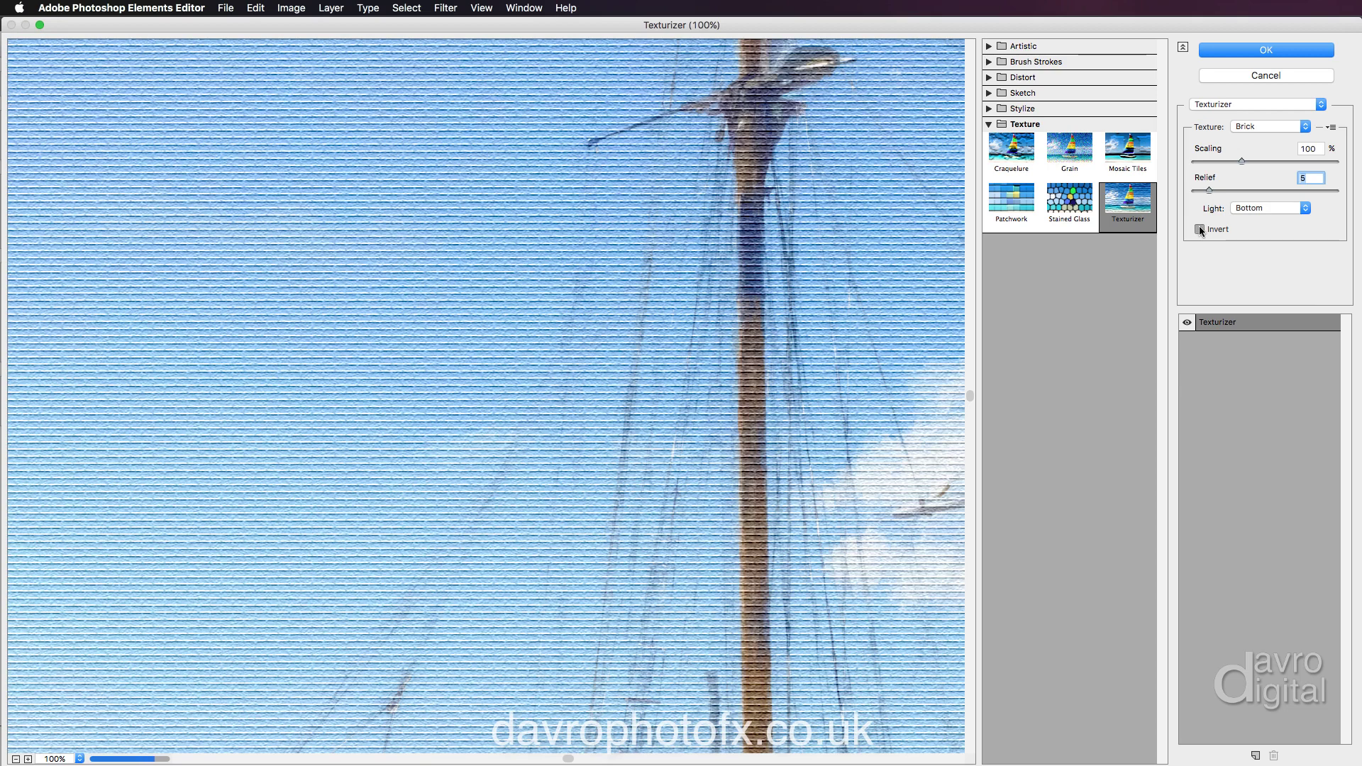
pyautogui.click(1199, 229)
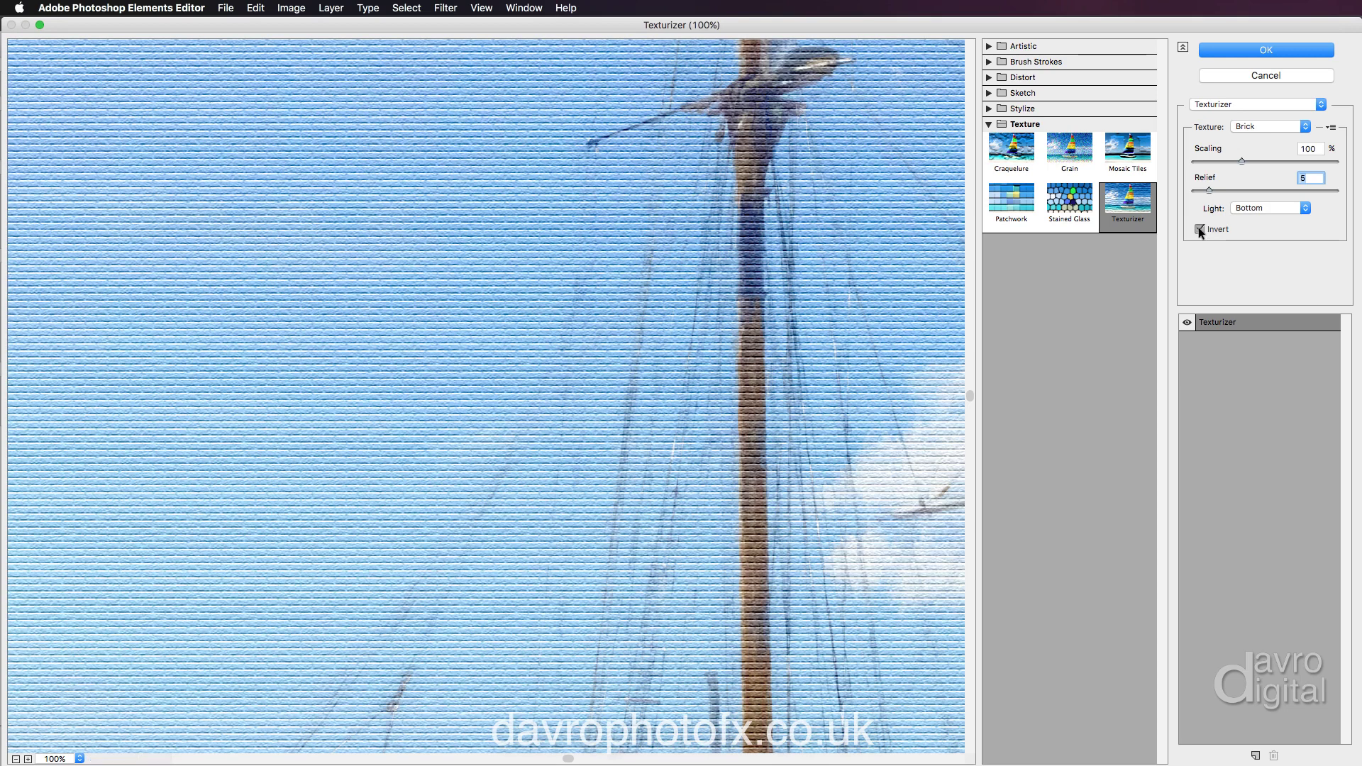
pyautogui.click(1198, 228)
pyautogui.click(1262, 207)
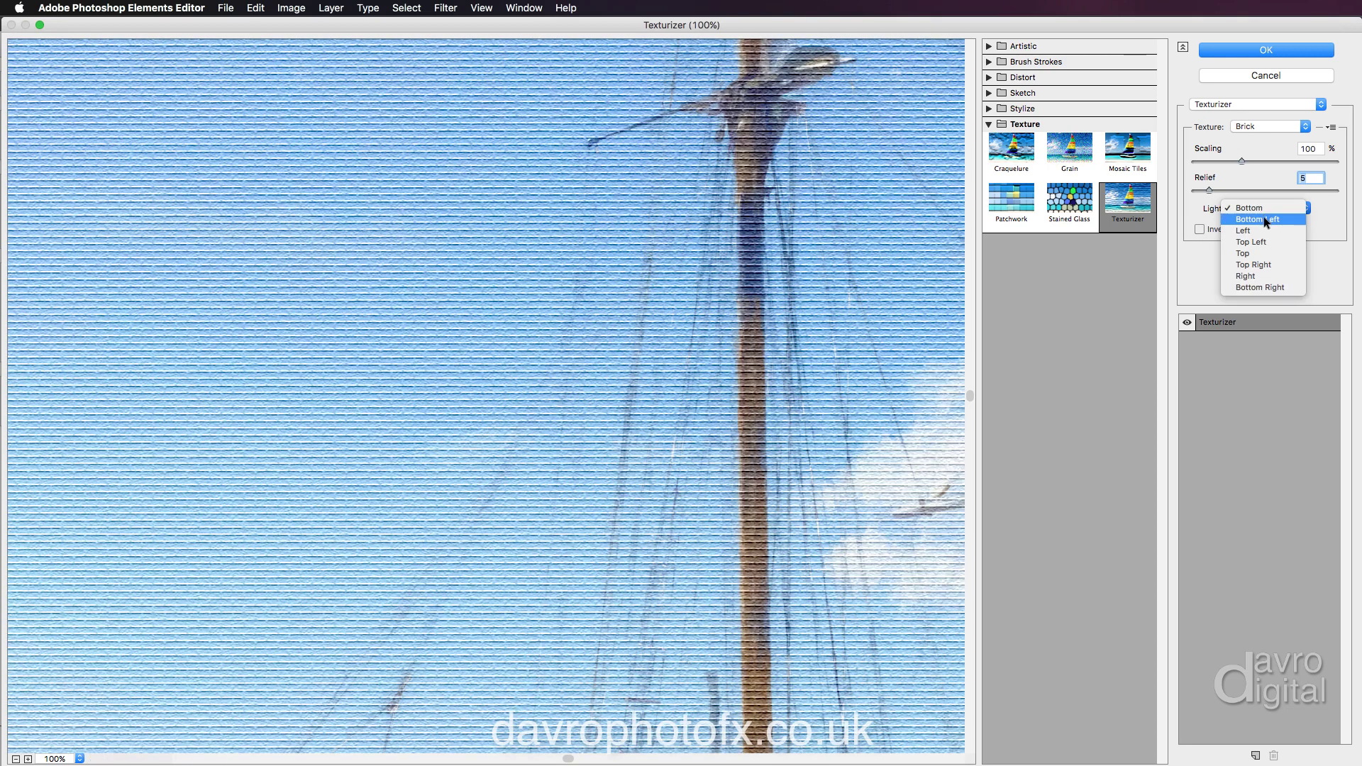
pyautogui.click(1263, 216)
pyautogui.click(1262, 206)
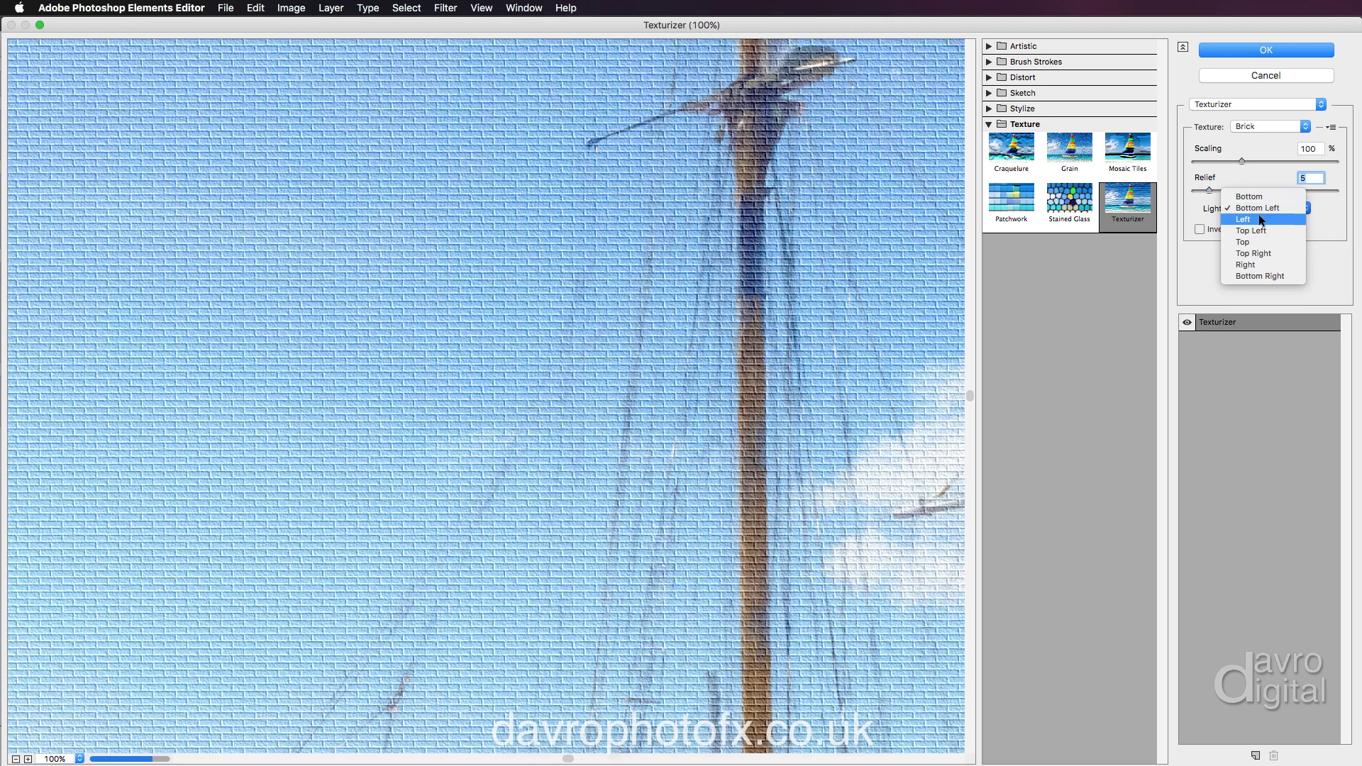
pyautogui.click(1260, 220)
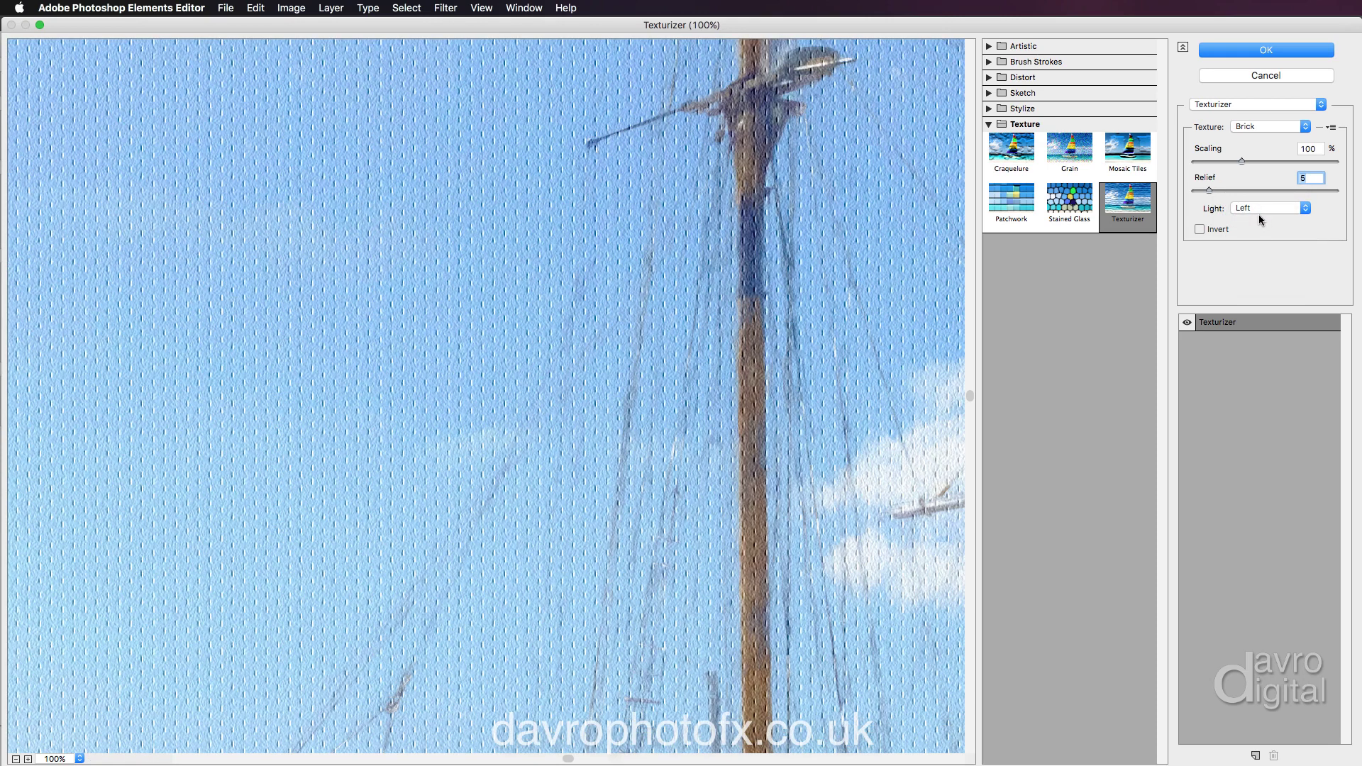
pyautogui.click(1259, 207)
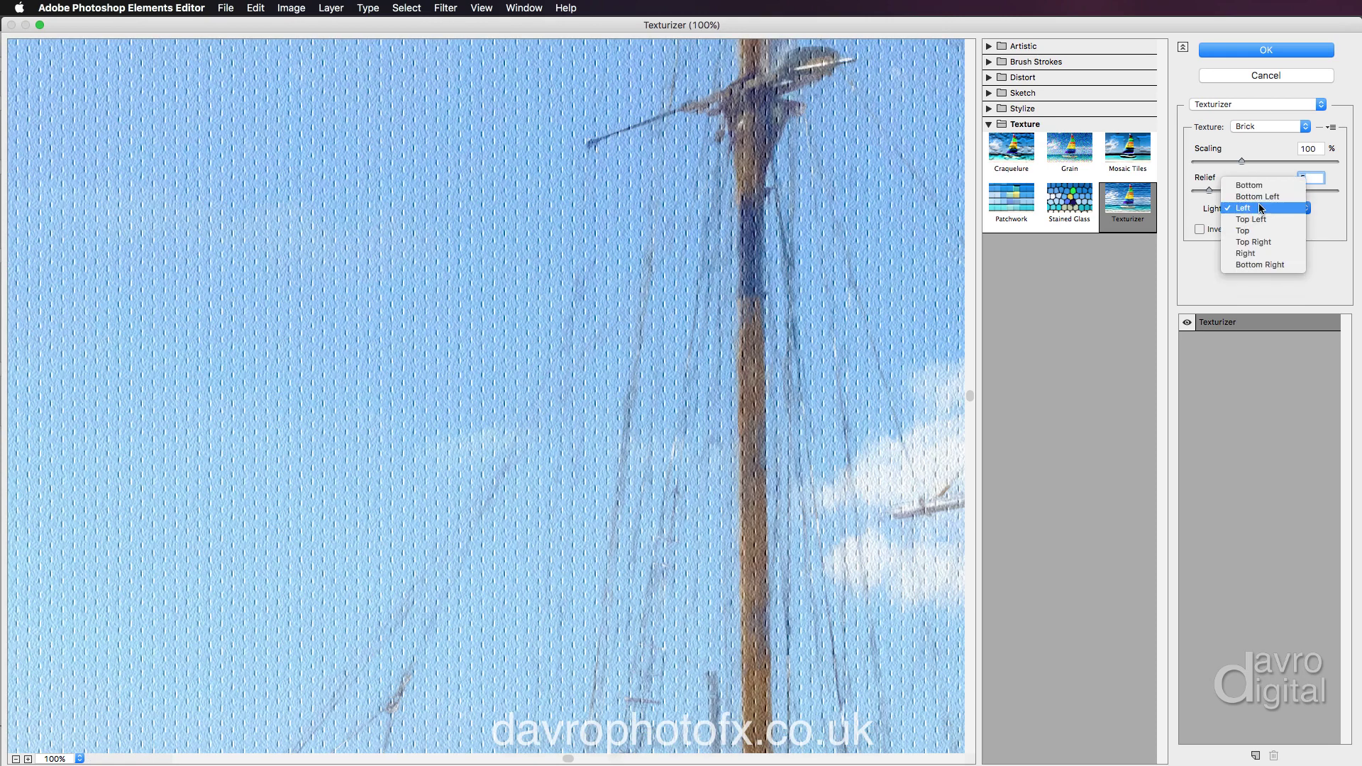
pyautogui.click(1265, 219)
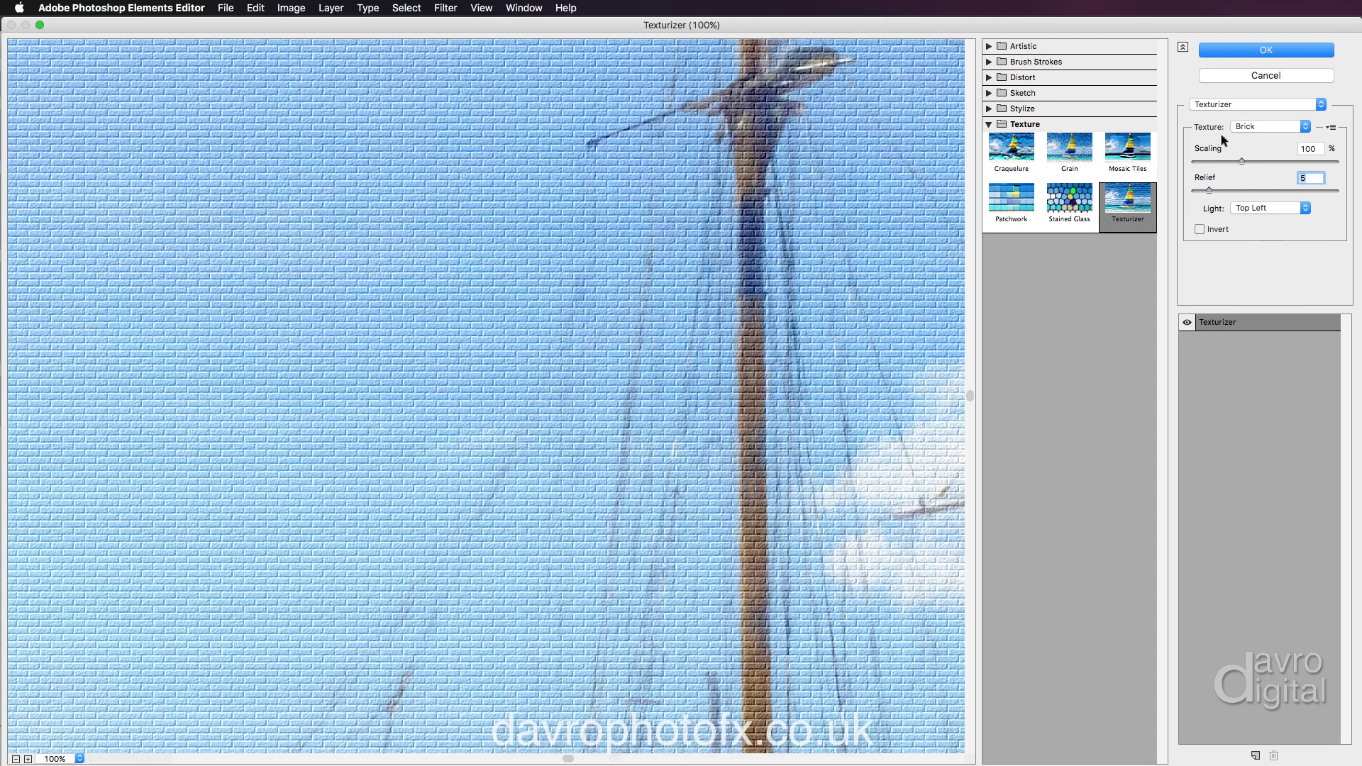
pyautogui.click(1258, 125)
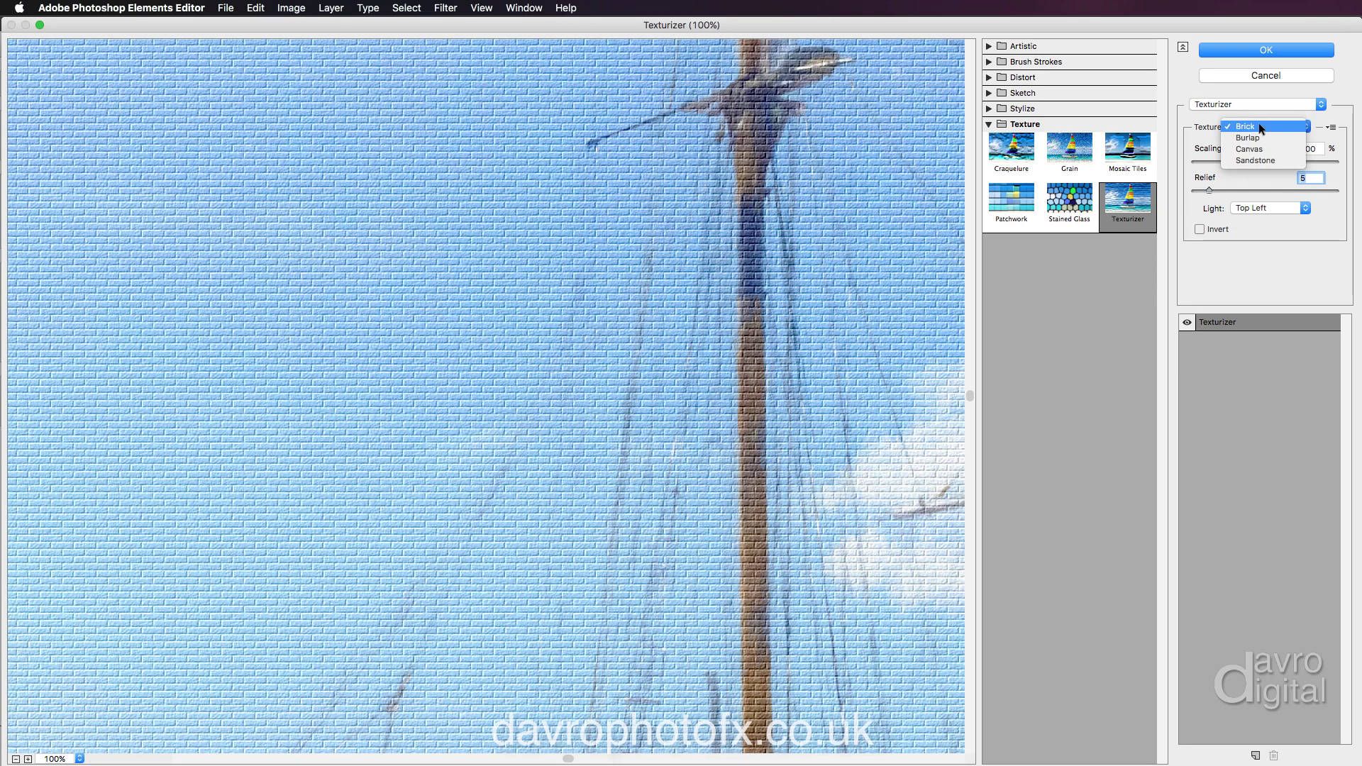
pyautogui.click(1265, 137)
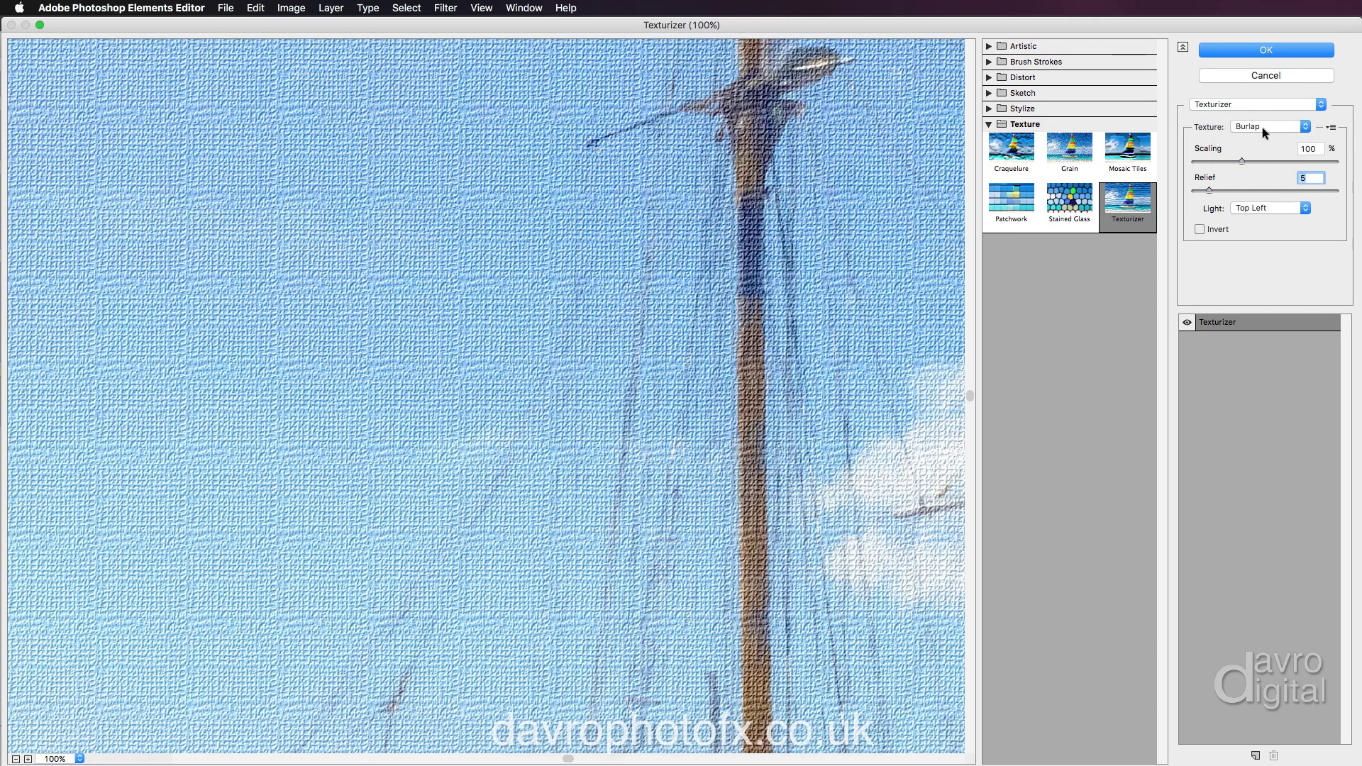
pyautogui.click(1262, 123)
pyautogui.click(1261, 133)
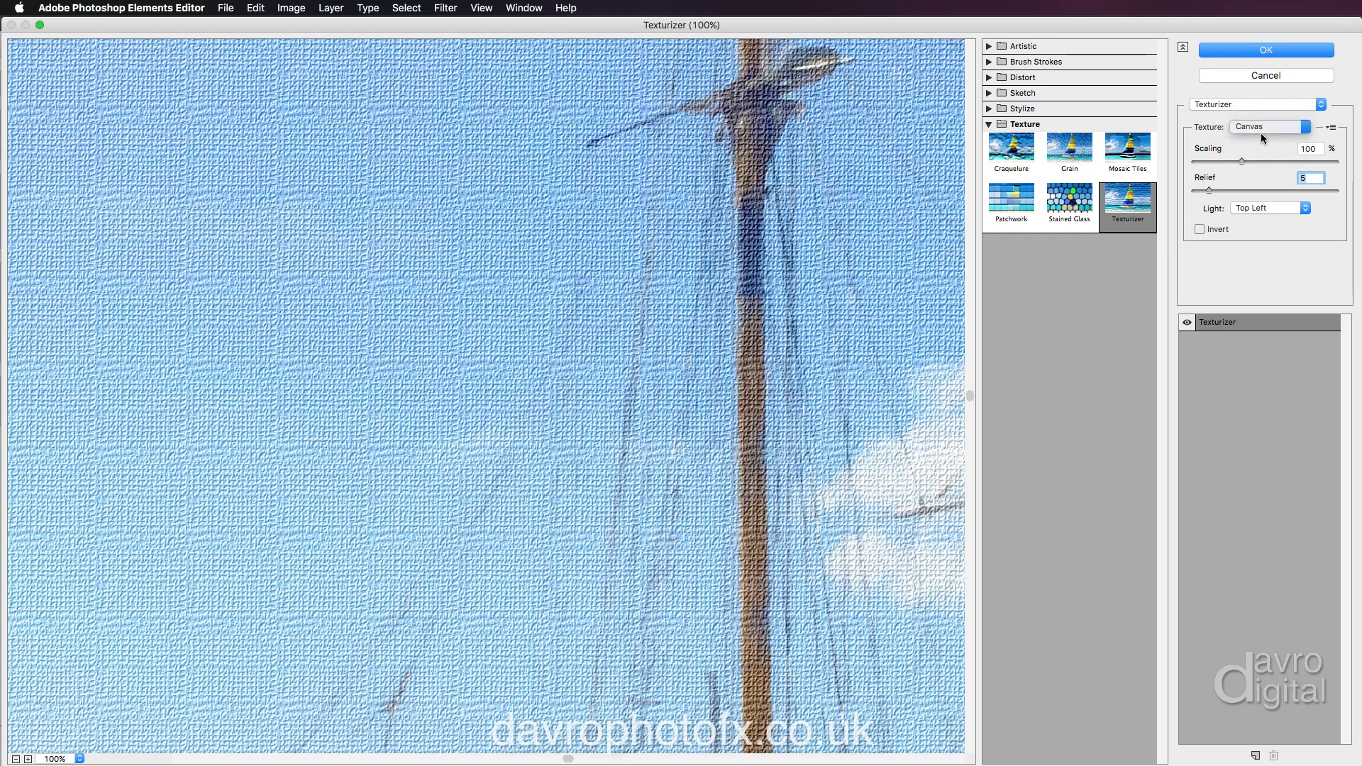
pyautogui.click(1259, 122)
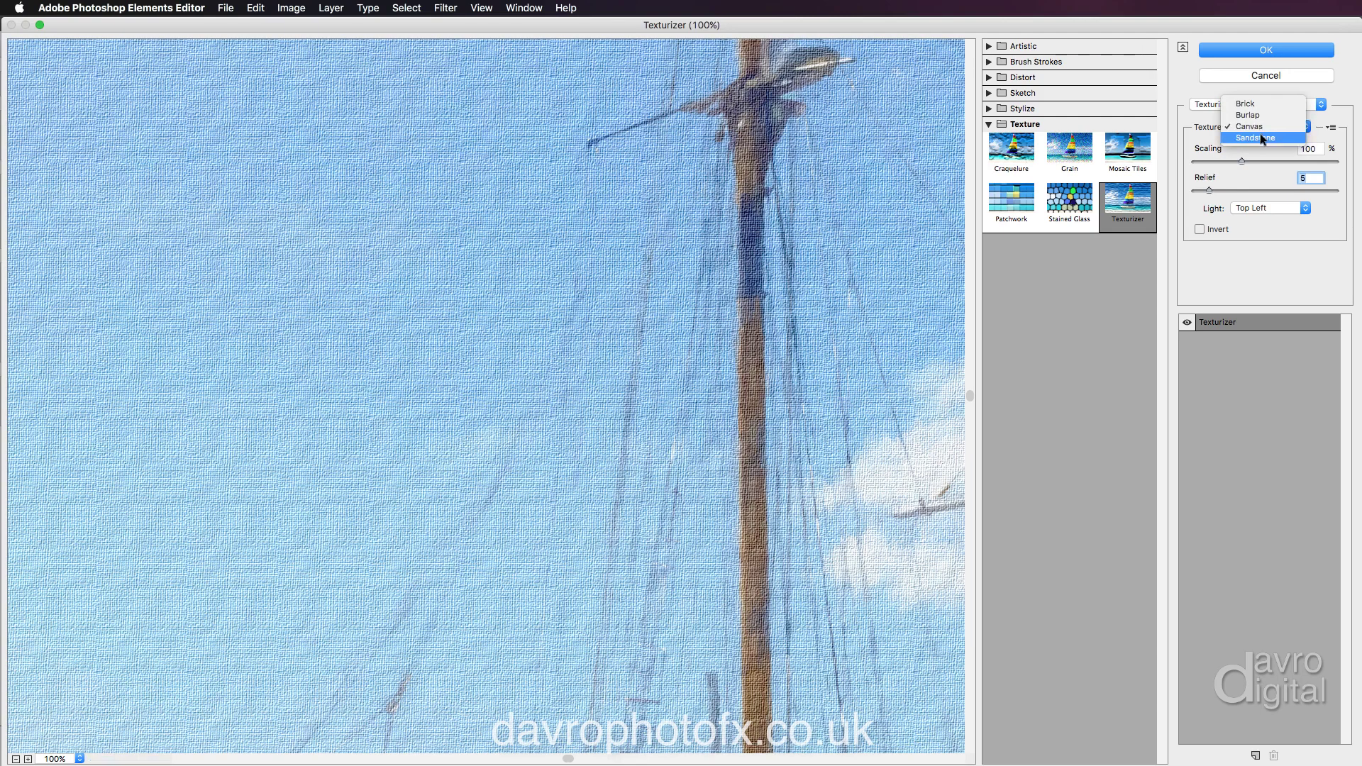
pyautogui.click(1259, 133)
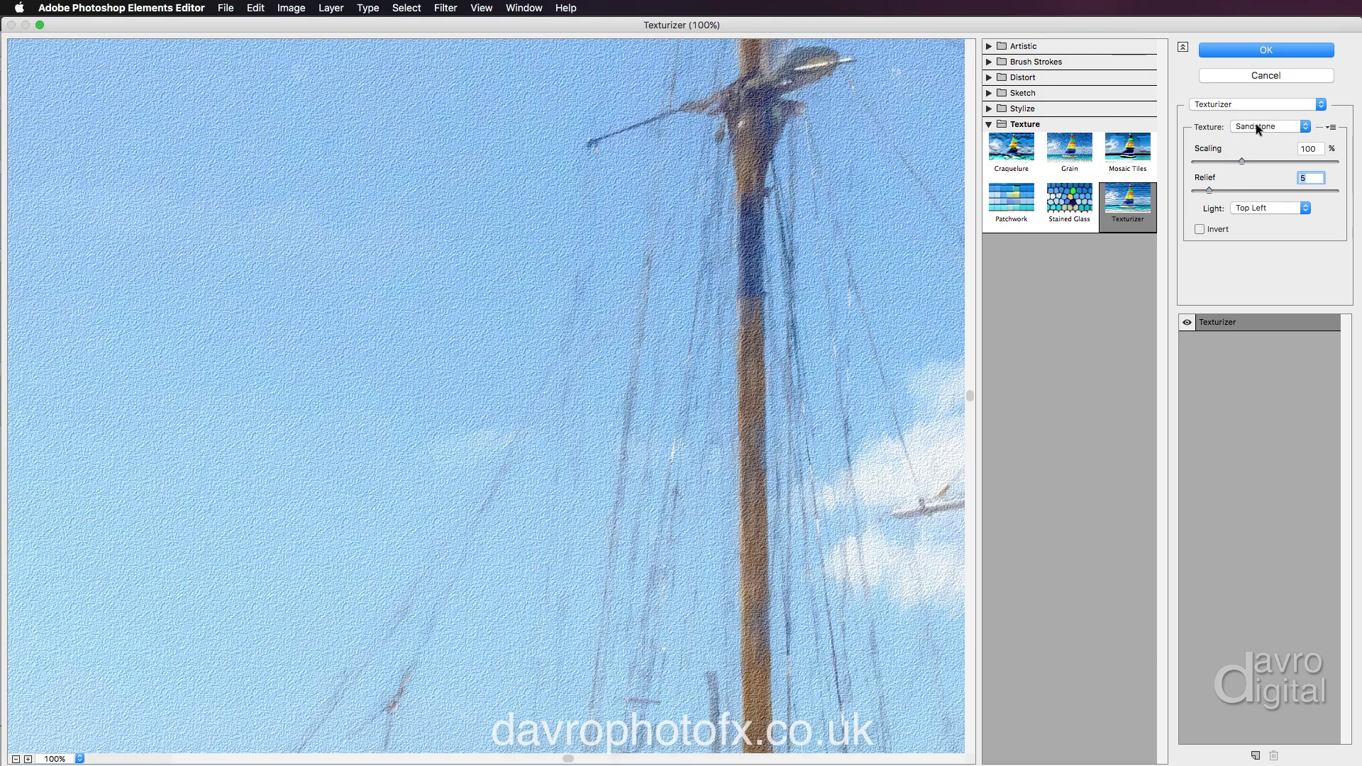
pyautogui.click(1256, 126)
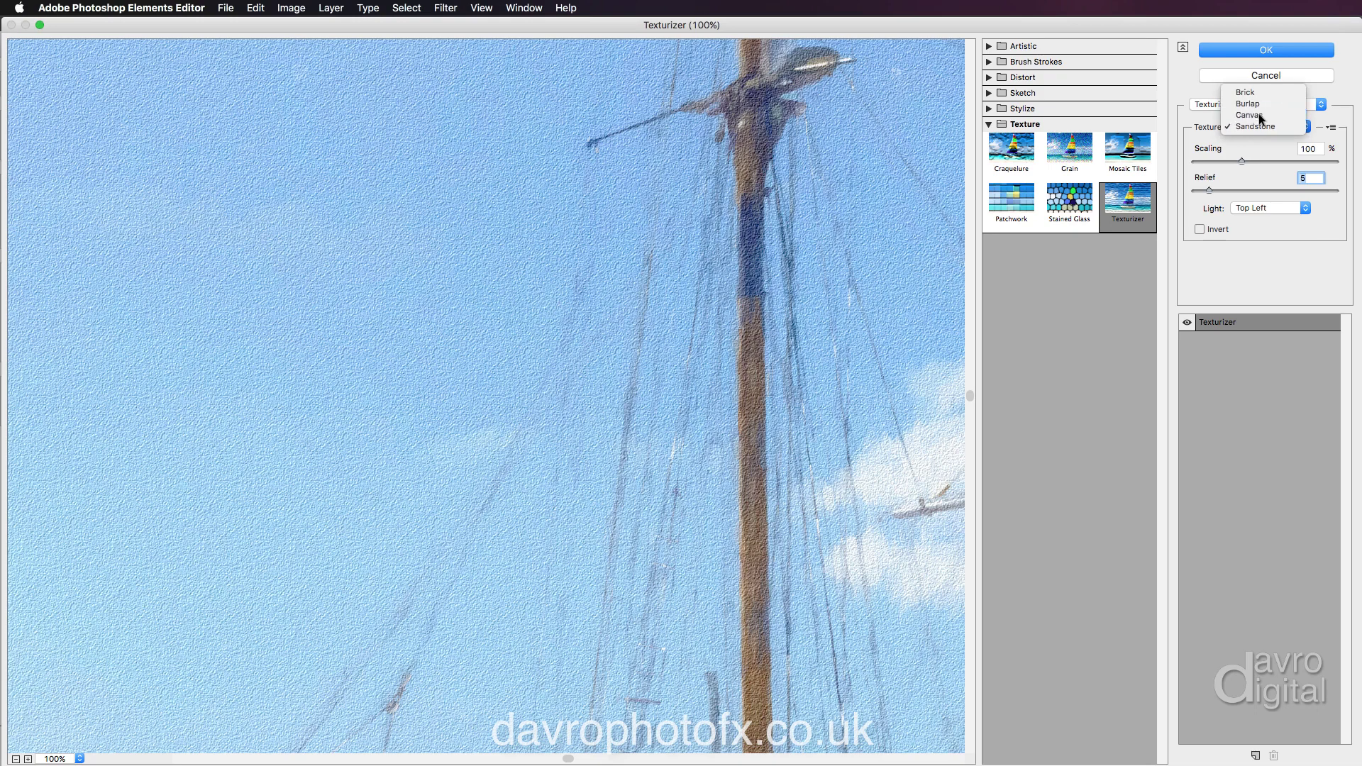
pyautogui.click(1260, 114)
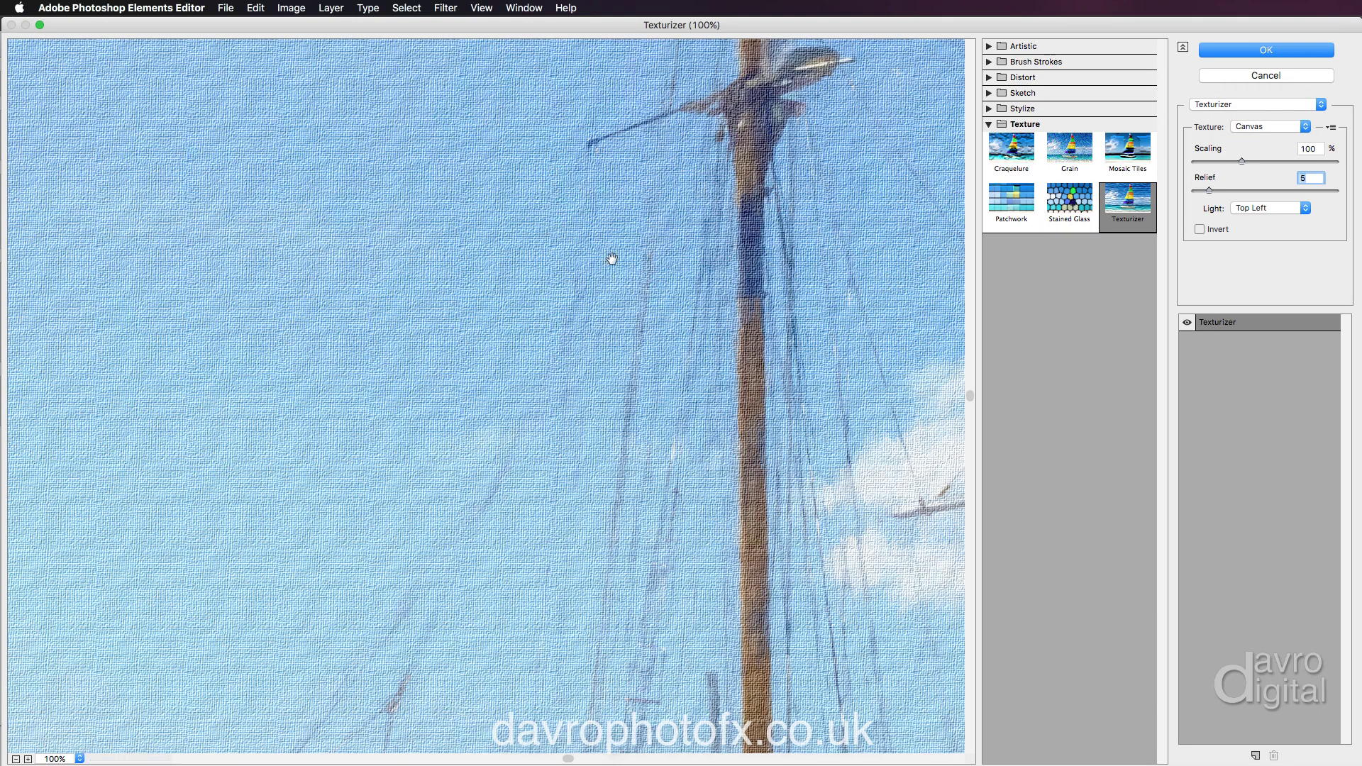
# Set the Canvas texture to 122% scaling and relief 2, previewing the mast and buildings
pyautogui.moveTo(1243, 161); pyautogui.dragTo(1264, 163)
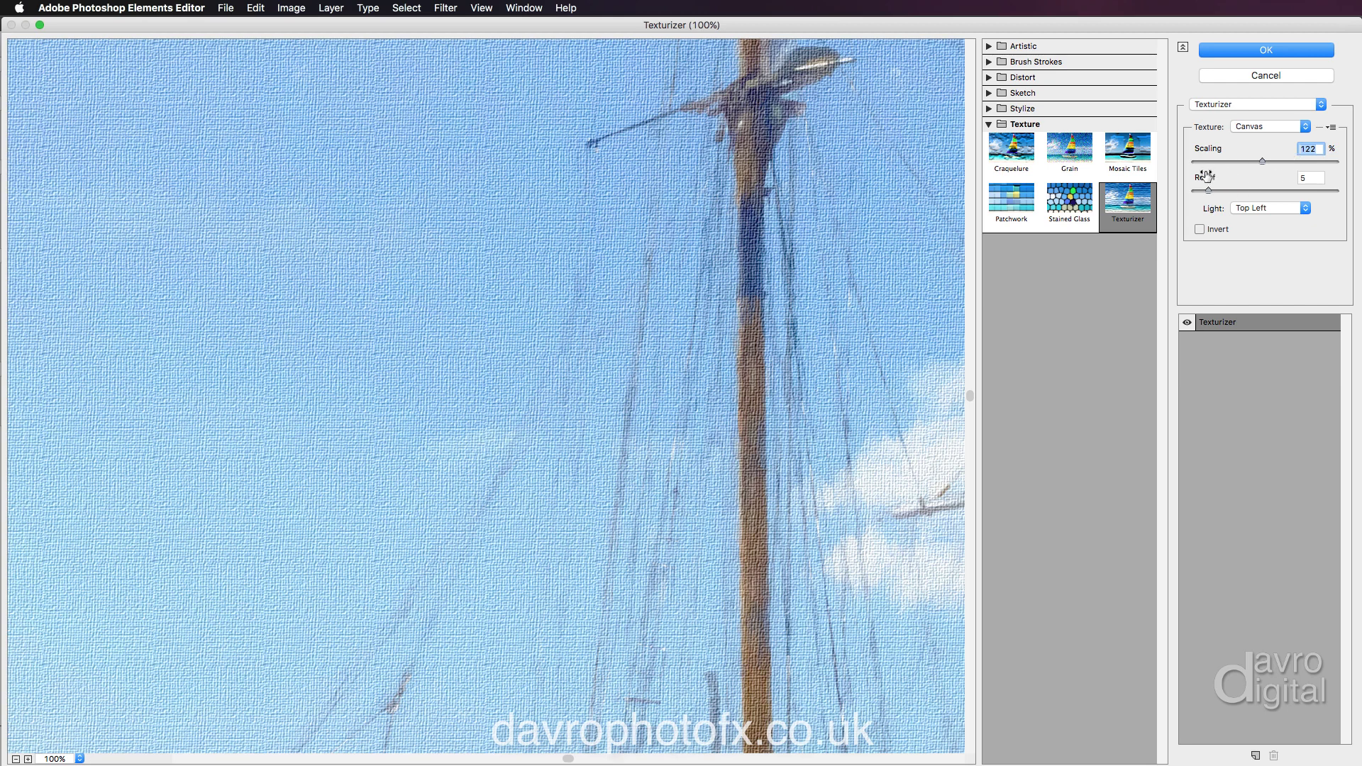
pyautogui.moveTo(1209, 190)
pyautogui.mouseDown()
pyautogui.moveTo(1238, 190)
pyautogui.moveTo(1203, 190)
pyautogui.mouseUp()
pyautogui.click(1200, 190)
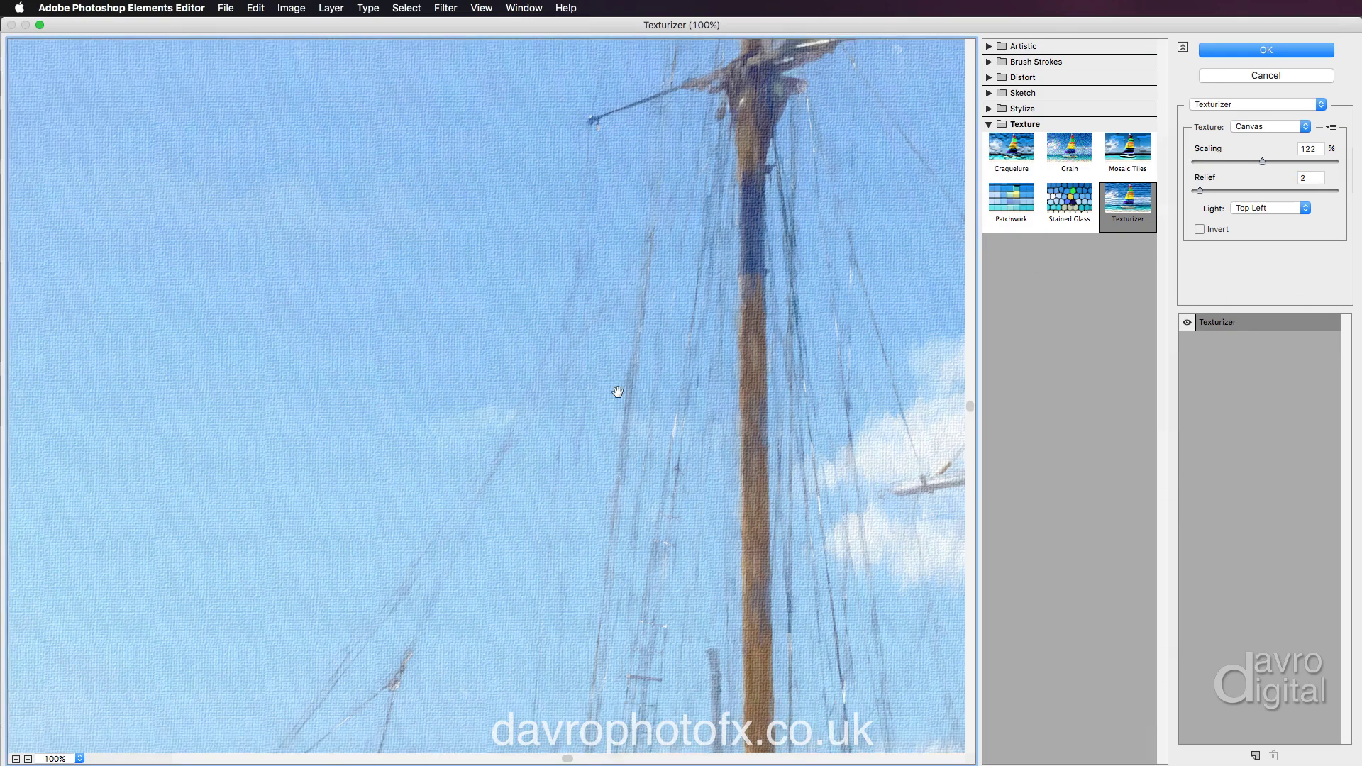
pyautogui.moveTo(617, 389); pyautogui.dragTo(666, 158)
pyautogui.moveTo(624, 274); pyautogui.dragTo(623, 176)
pyautogui.moveTo(479, 477); pyautogui.dragTo(565, 222)
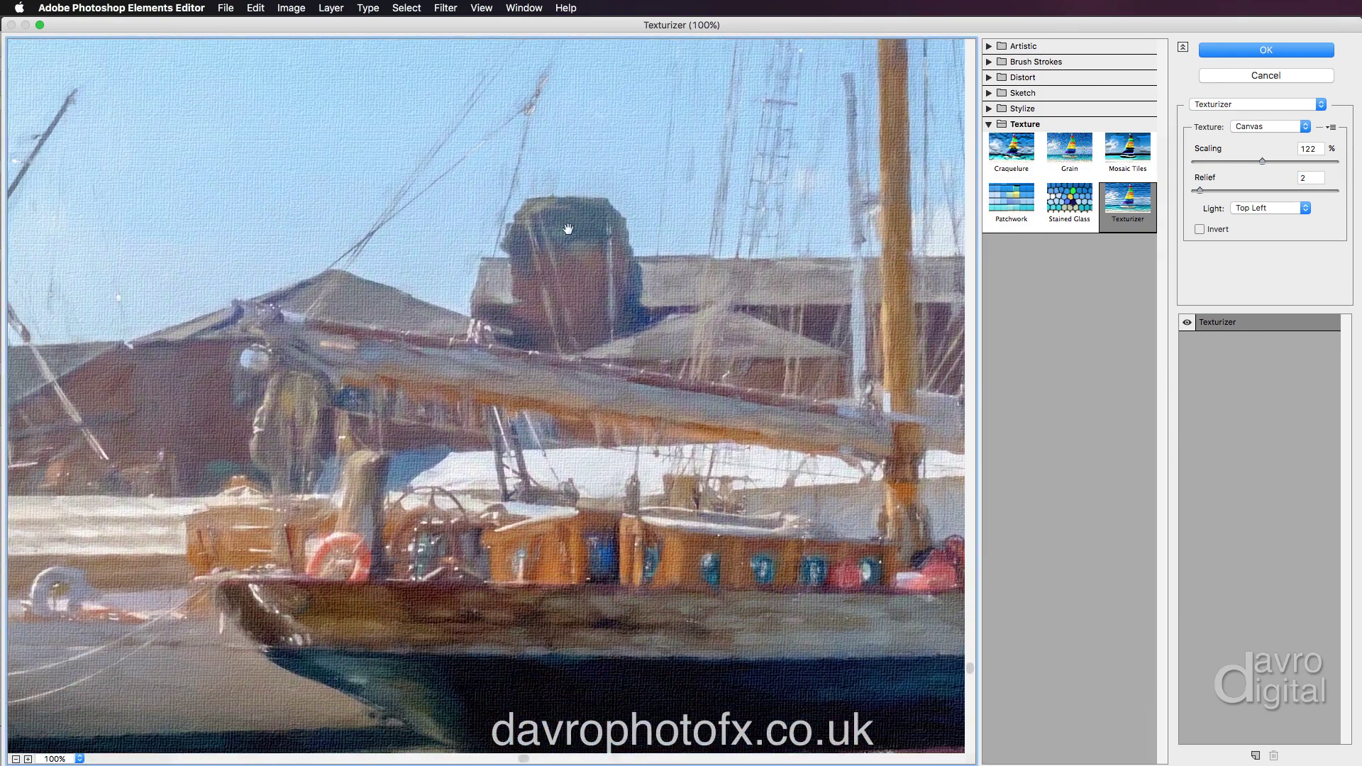
pyautogui.moveTo(493, 449); pyautogui.dragTo(611, 279)
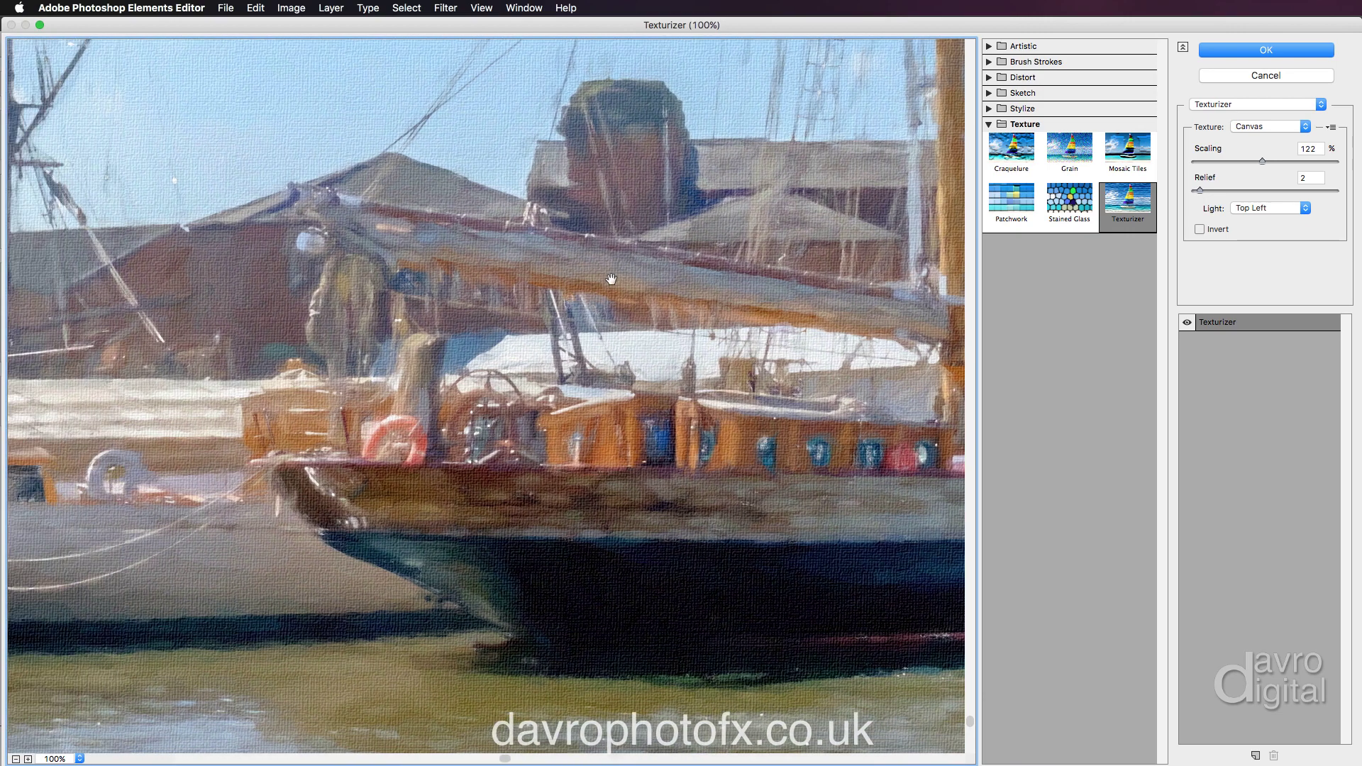
# Confirm the Canvas texture on the texture layer and select the zoom percentage field
pyautogui.click(1250, 54)
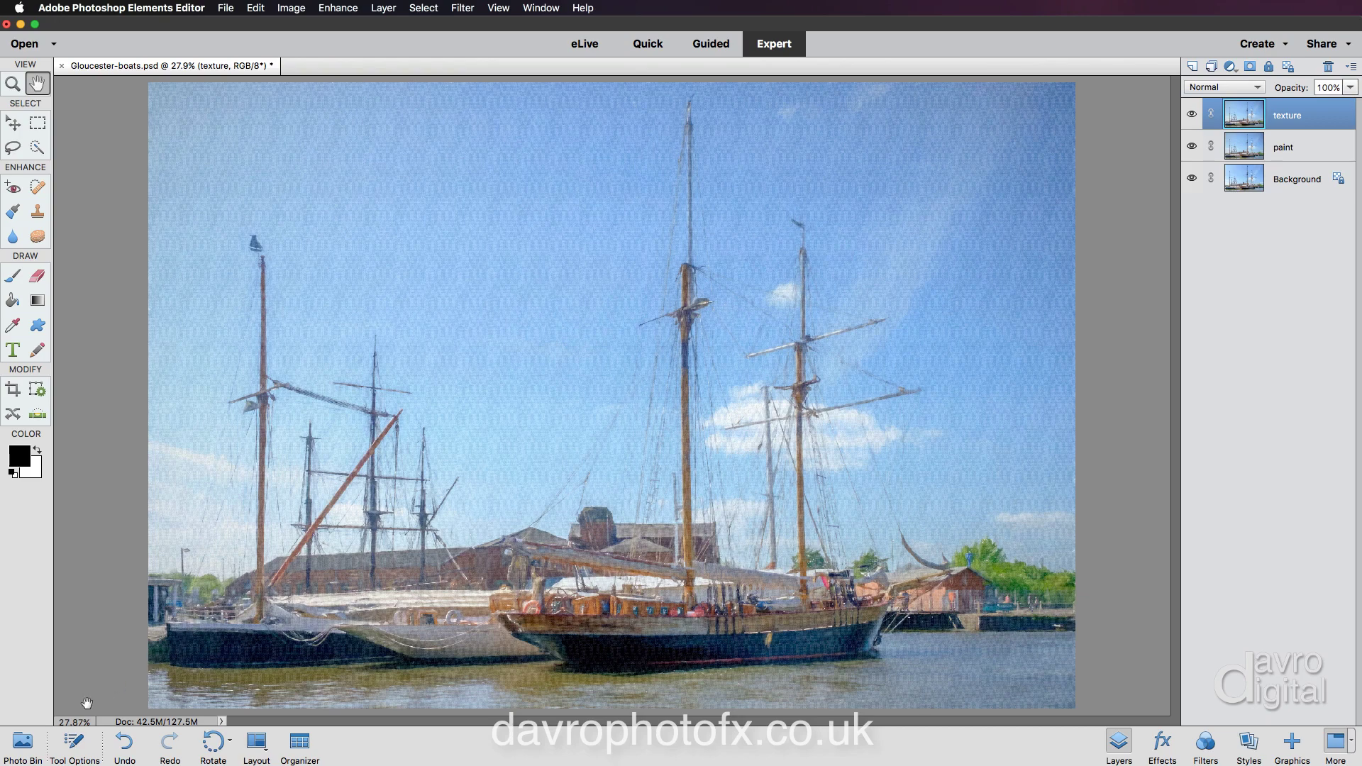
pyautogui.click(56, 719)
# Zoom the photo to 100% and pan across the buildings, hull and water to judge the texture
pyautogui.press('super+equal')
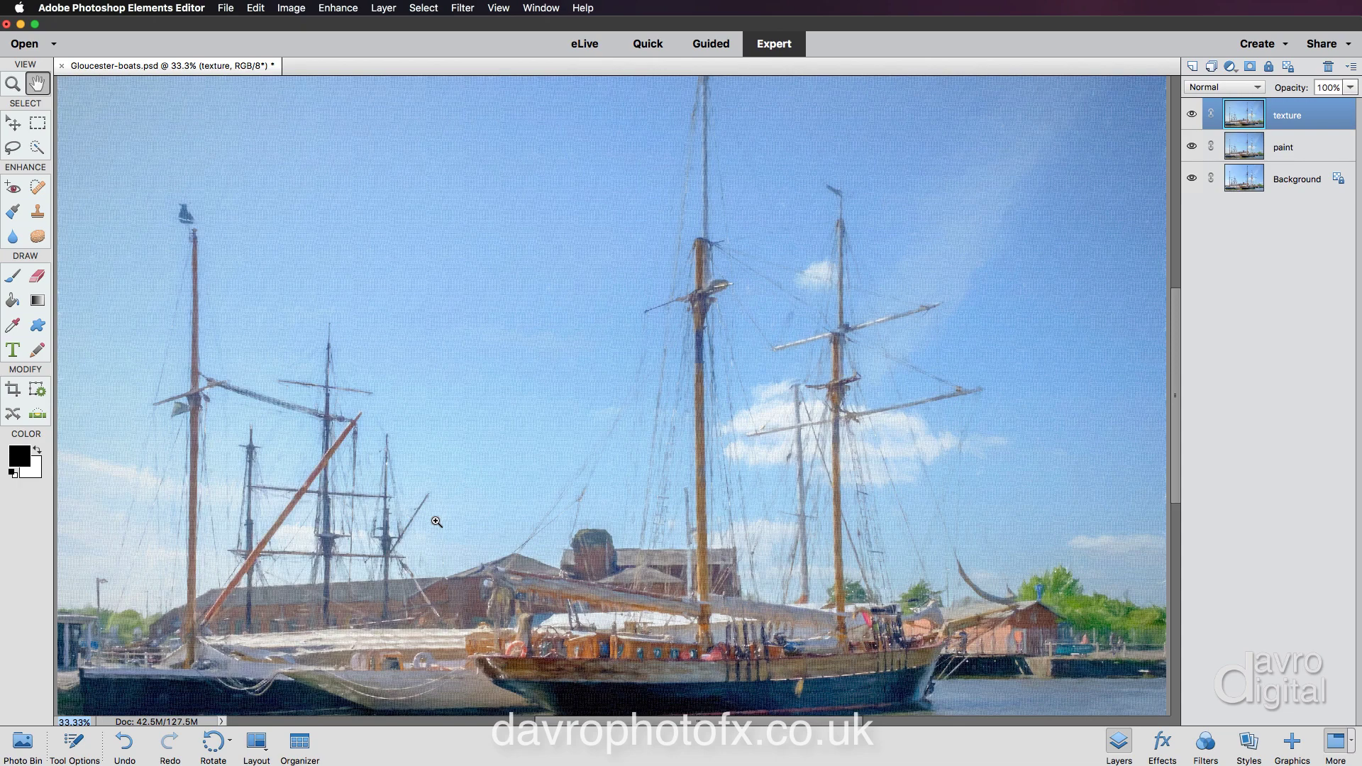
pyautogui.press('super+equal')
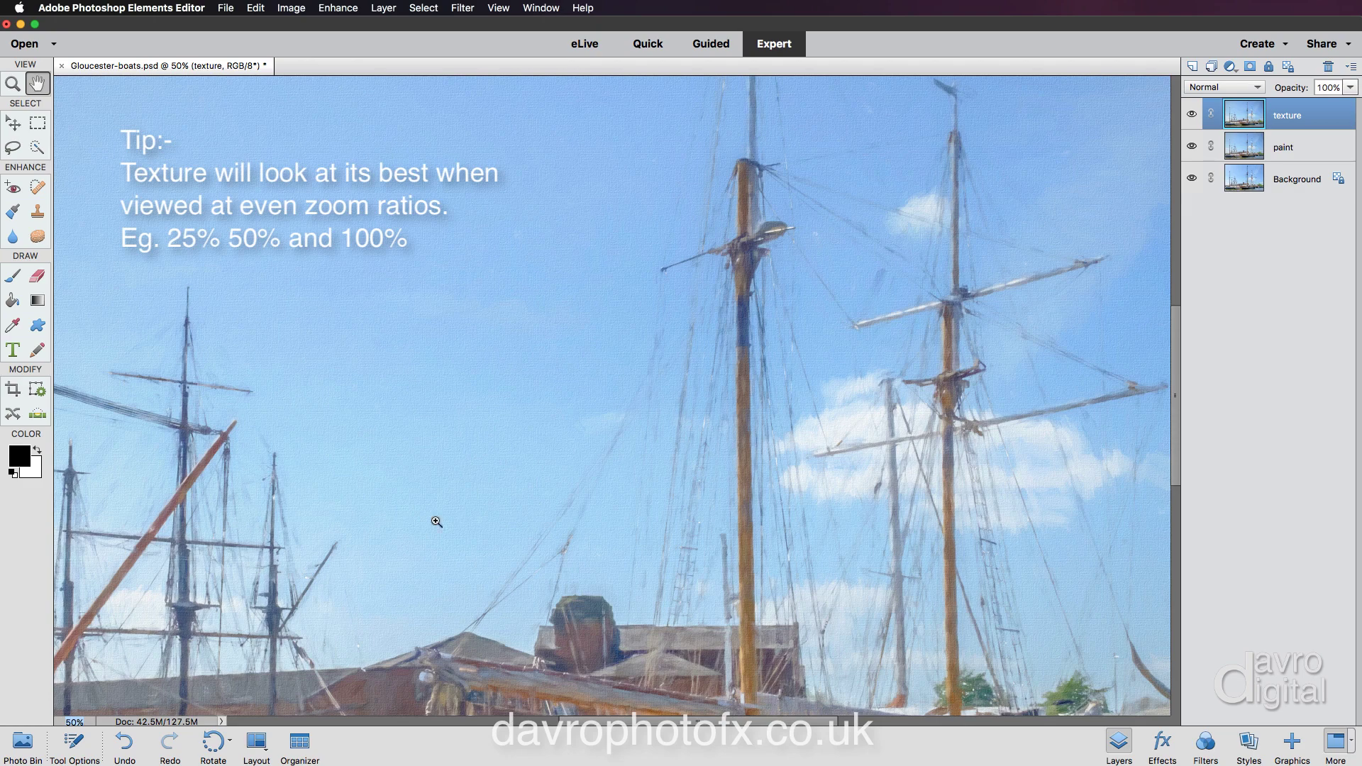
pyautogui.press('super+equal')
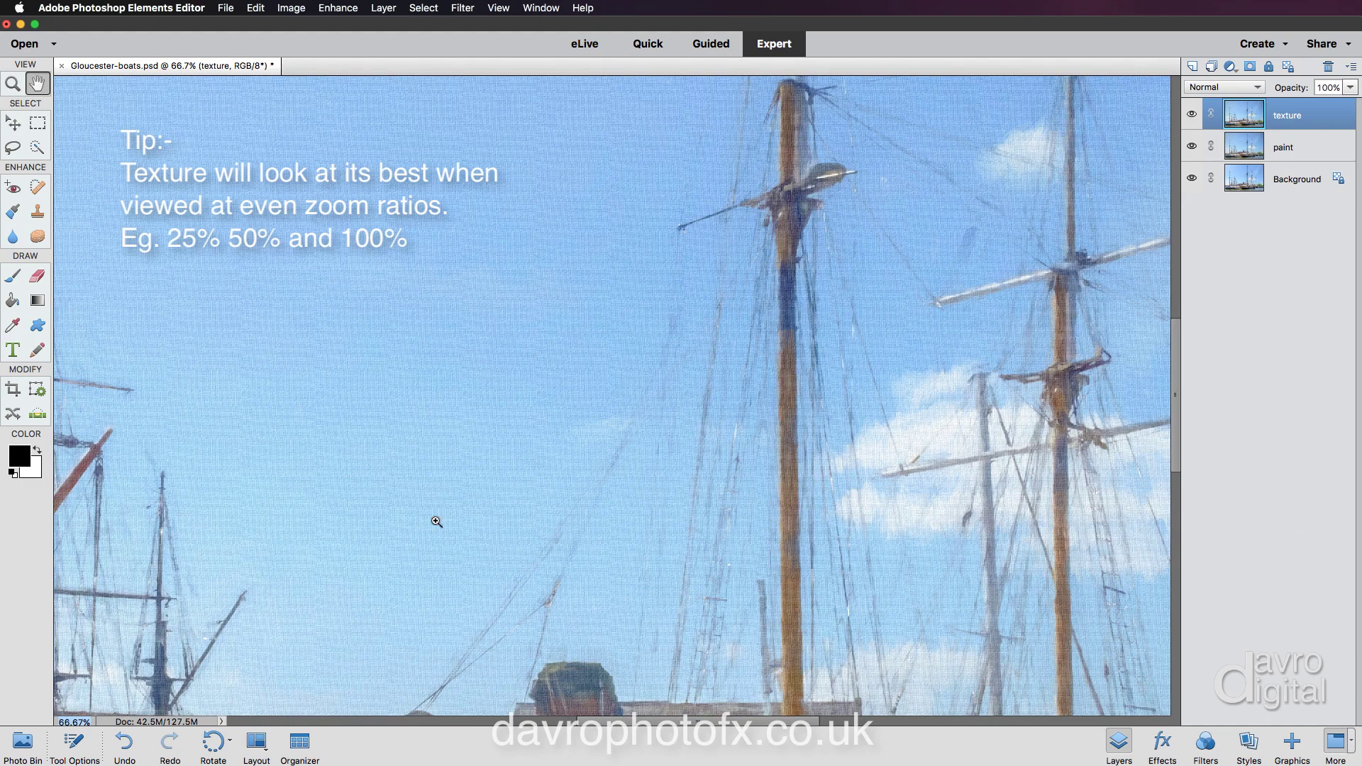
pyautogui.press('super+equal')
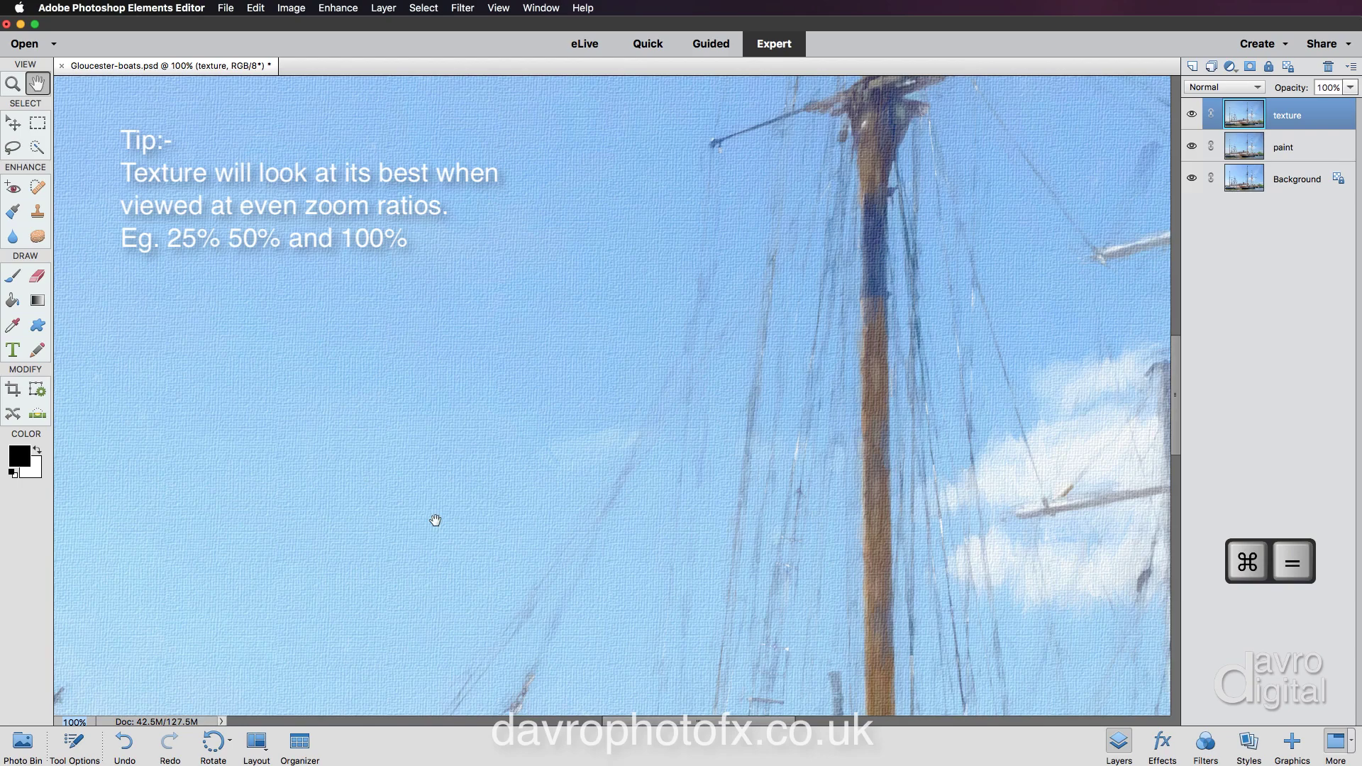
pyautogui.moveTo(471, 510); pyautogui.dragTo(639, 137)
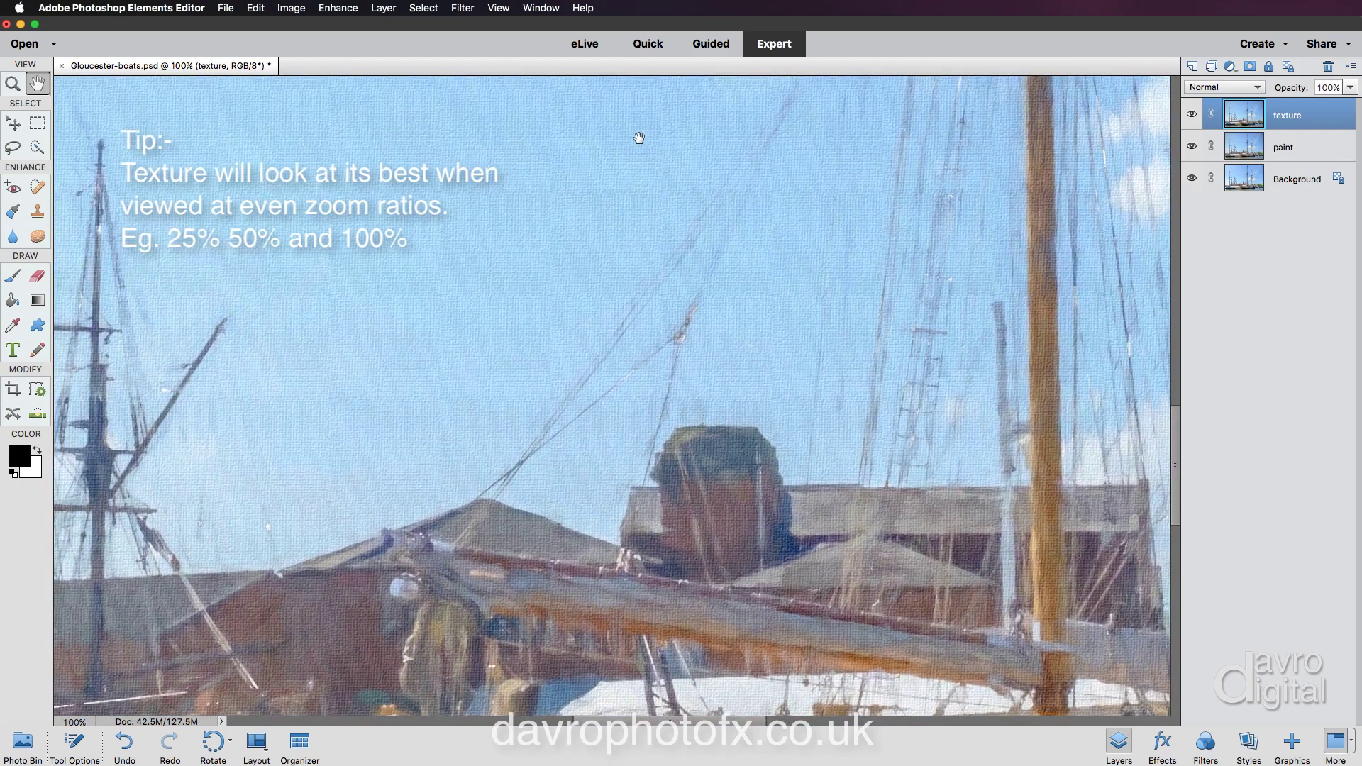
pyautogui.moveTo(524, 522); pyautogui.dragTo(560, 278)
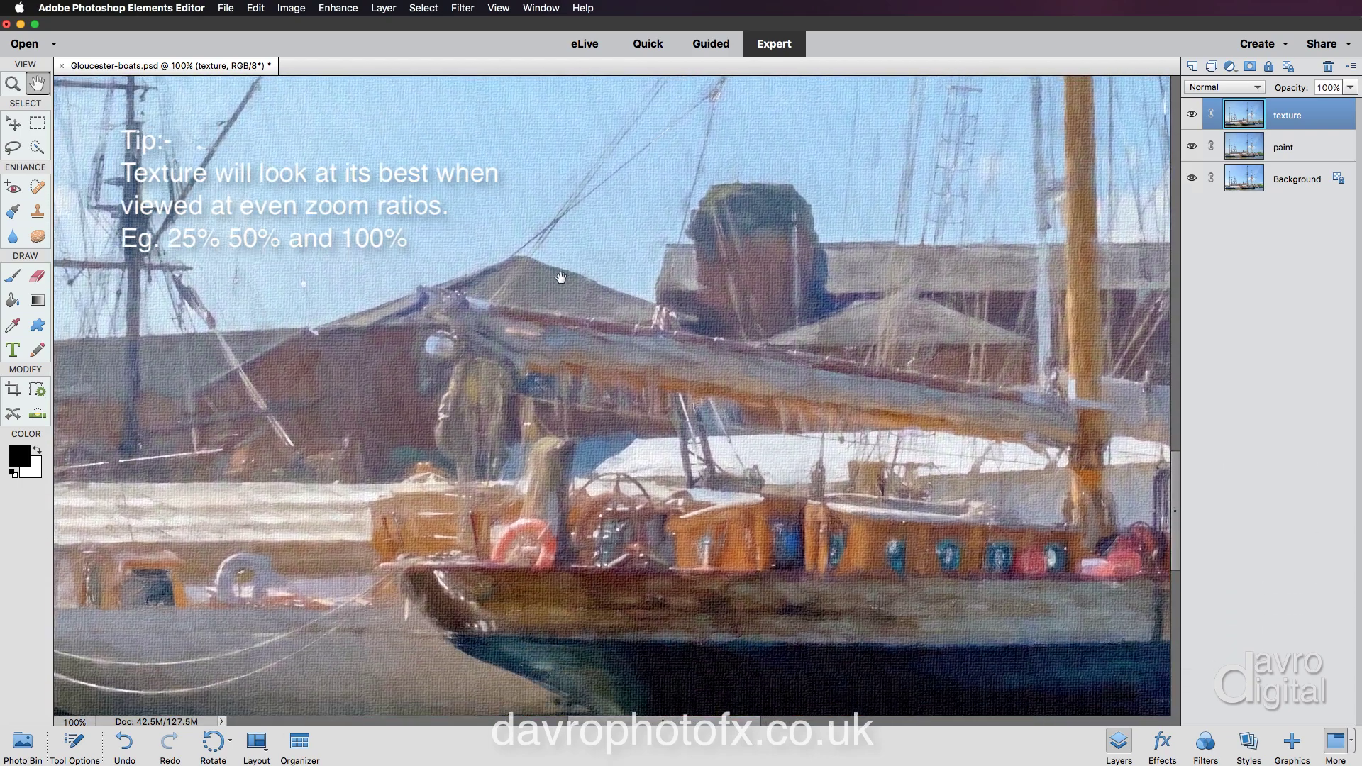
pyautogui.moveTo(514, 454); pyautogui.dragTo(570, 607)
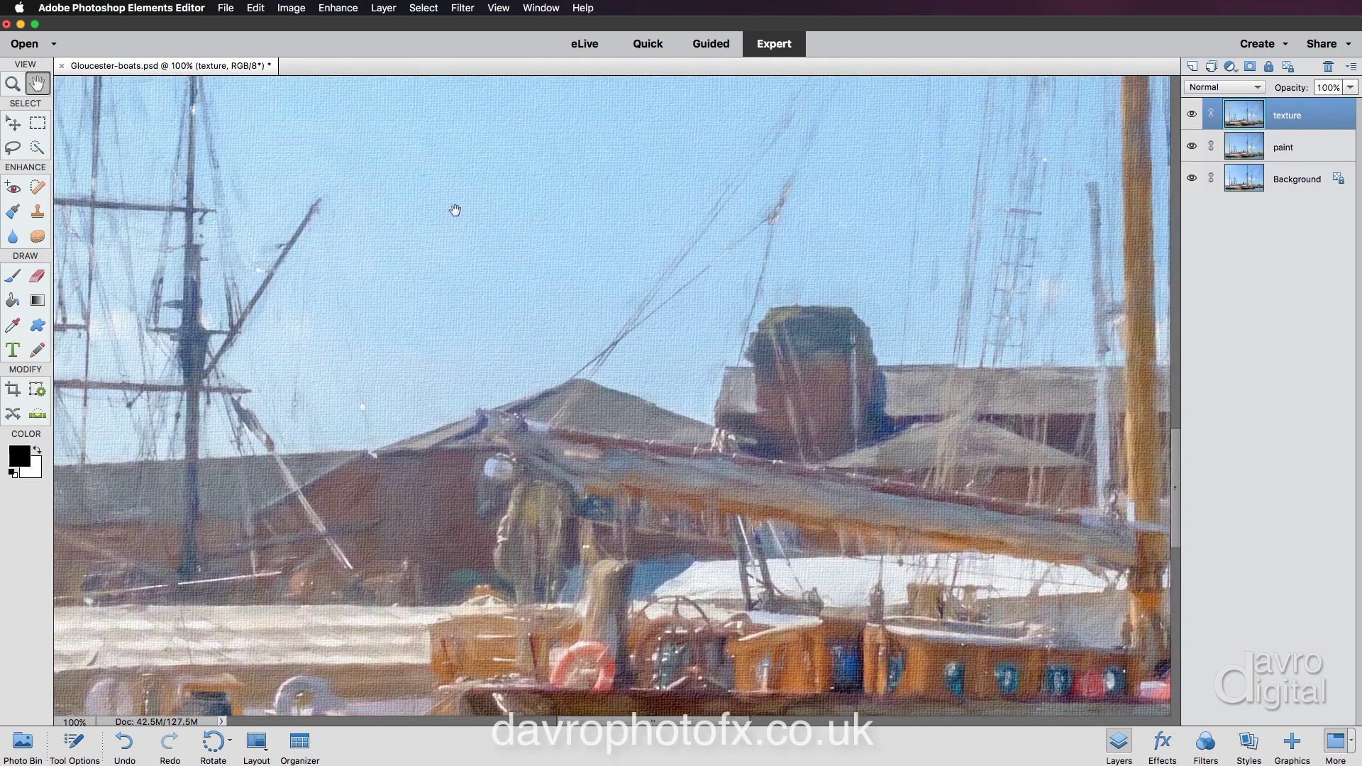
pyautogui.moveTo(424, 521); pyautogui.dragTo(443, 348)
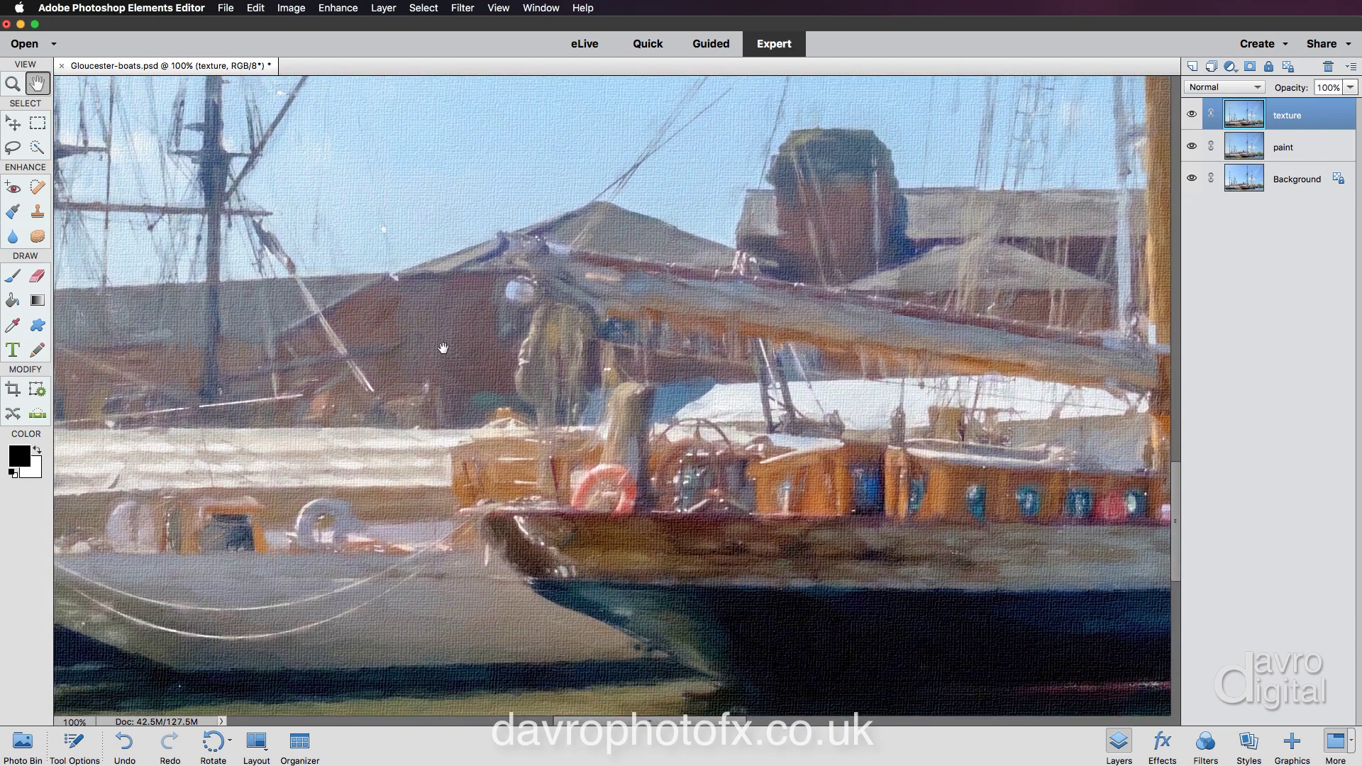
pyautogui.moveTo(615, 617); pyautogui.dragTo(614, 562)
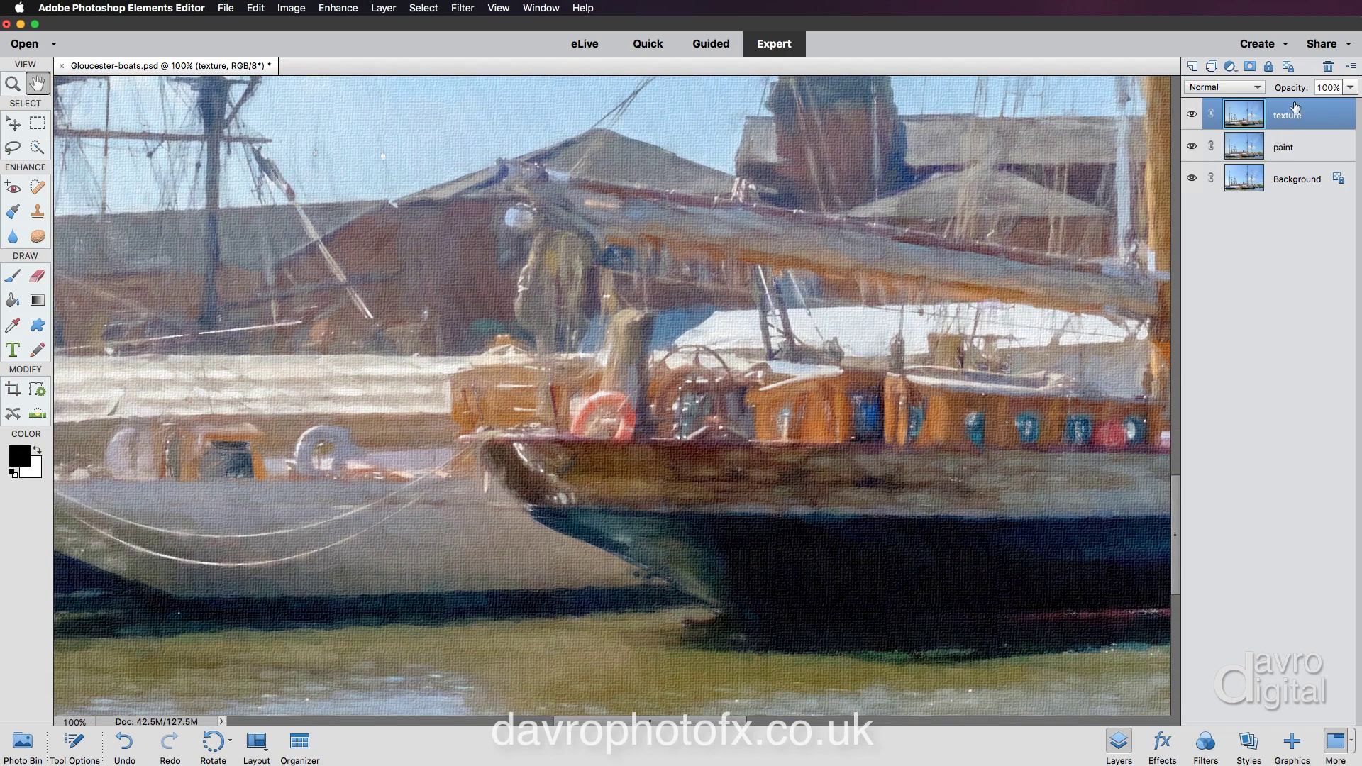
# Reduce the texture layer's opacity from 77% through 45% down to 42%
pyautogui.moveTo(1298, 88); pyautogui.dragTo(1262, 90)
pyautogui.moveTo(1299, 88); pyautogui.dragTo(1295, 88)
pyautogui.moveTo(1295, 88); pyautogui.dragTo(1295, 88)
pyautogui.click(1193, 114)
pyautogui.click(1193, 115)
pyautogui.click(1193, 115)
pyautogui.click(1193, 115)
pyautogui.scroll(5, 869, 366)
pyautogui.scroll(4, 869, 366)
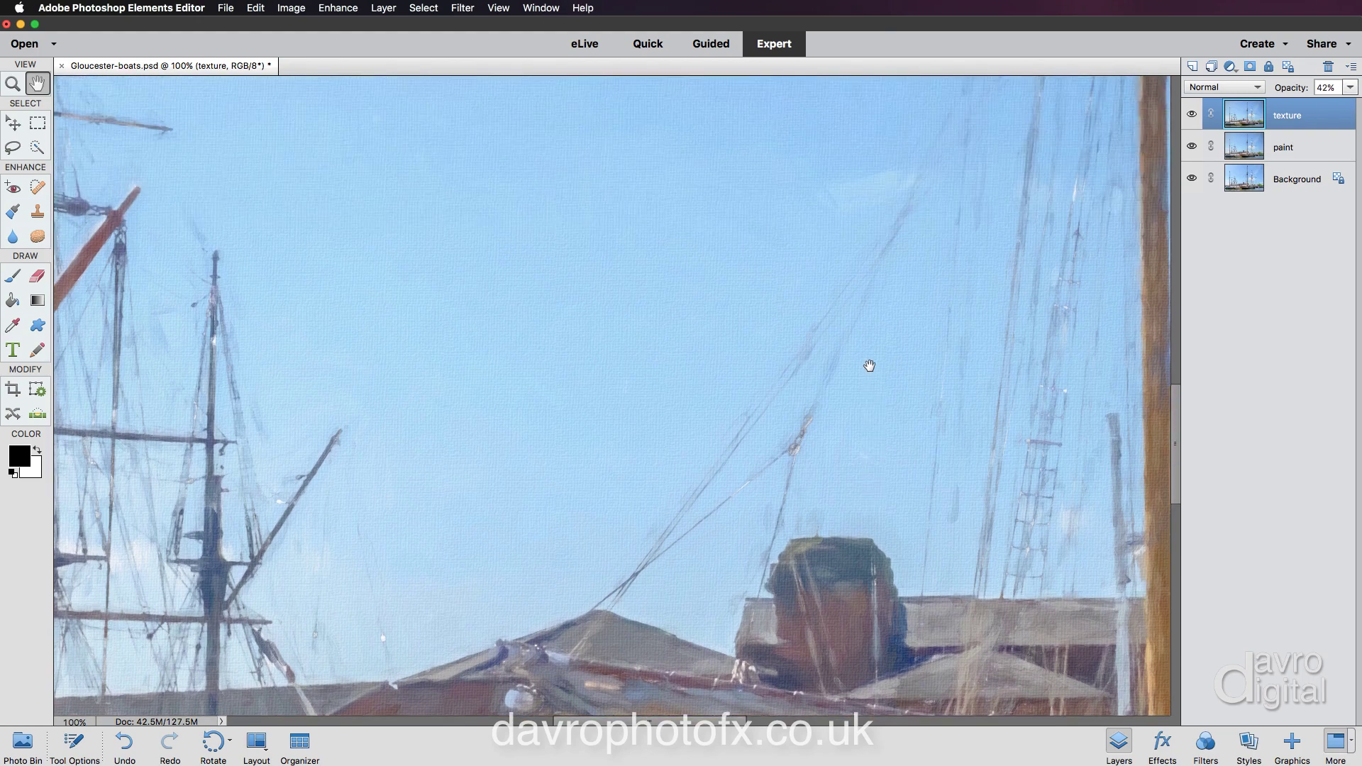
pyautogui.hscroll(3, 869, 366)
pyautogui.scroll(-2, 869, 366)
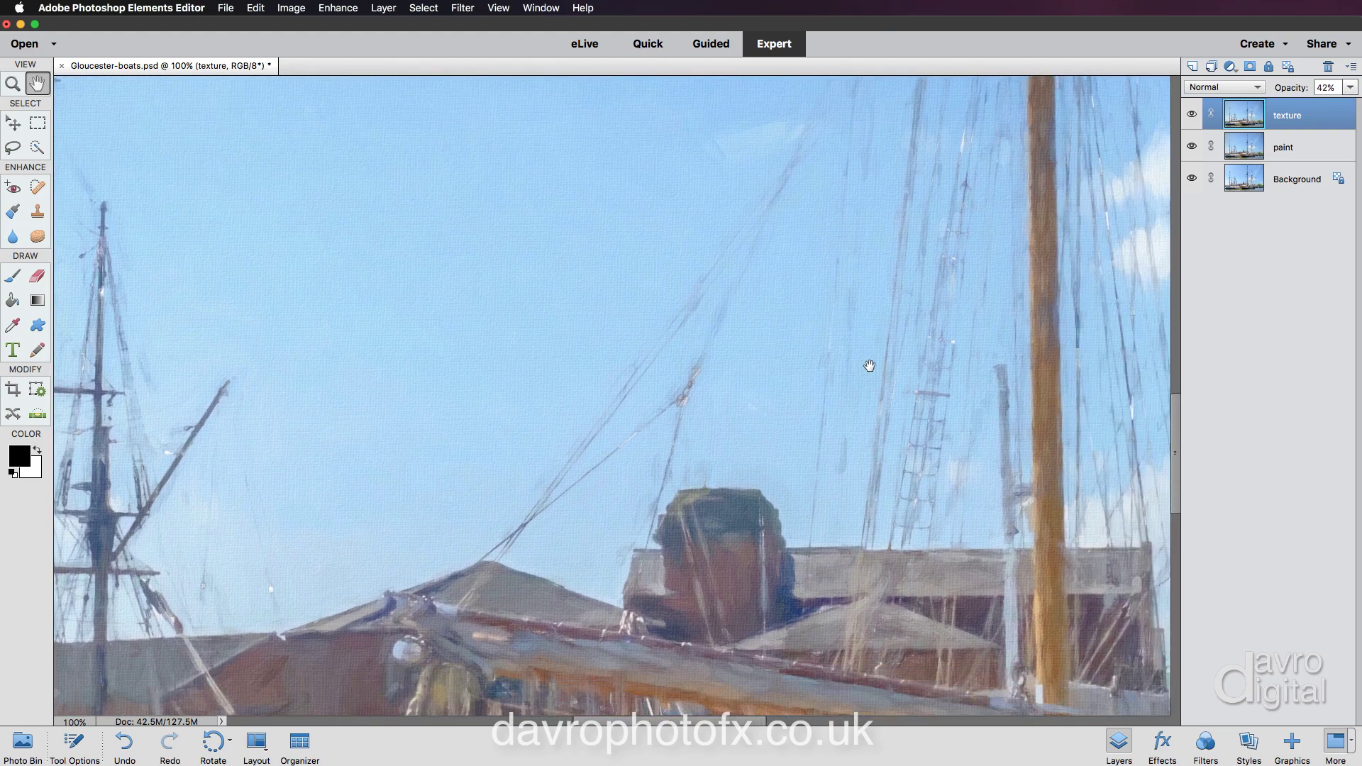
pyautogui.scroll(-5, 869, 366)
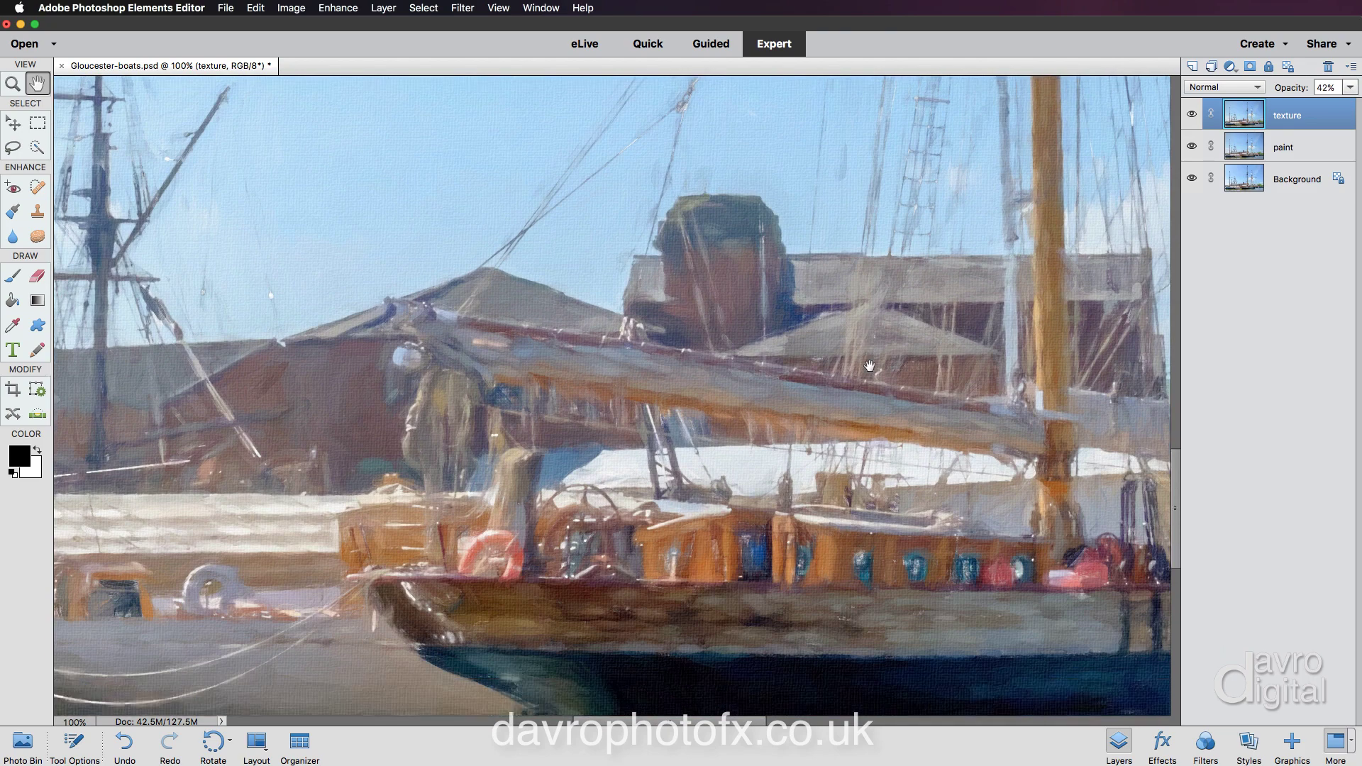
pyautogui.scroll(-1, 869, 366)
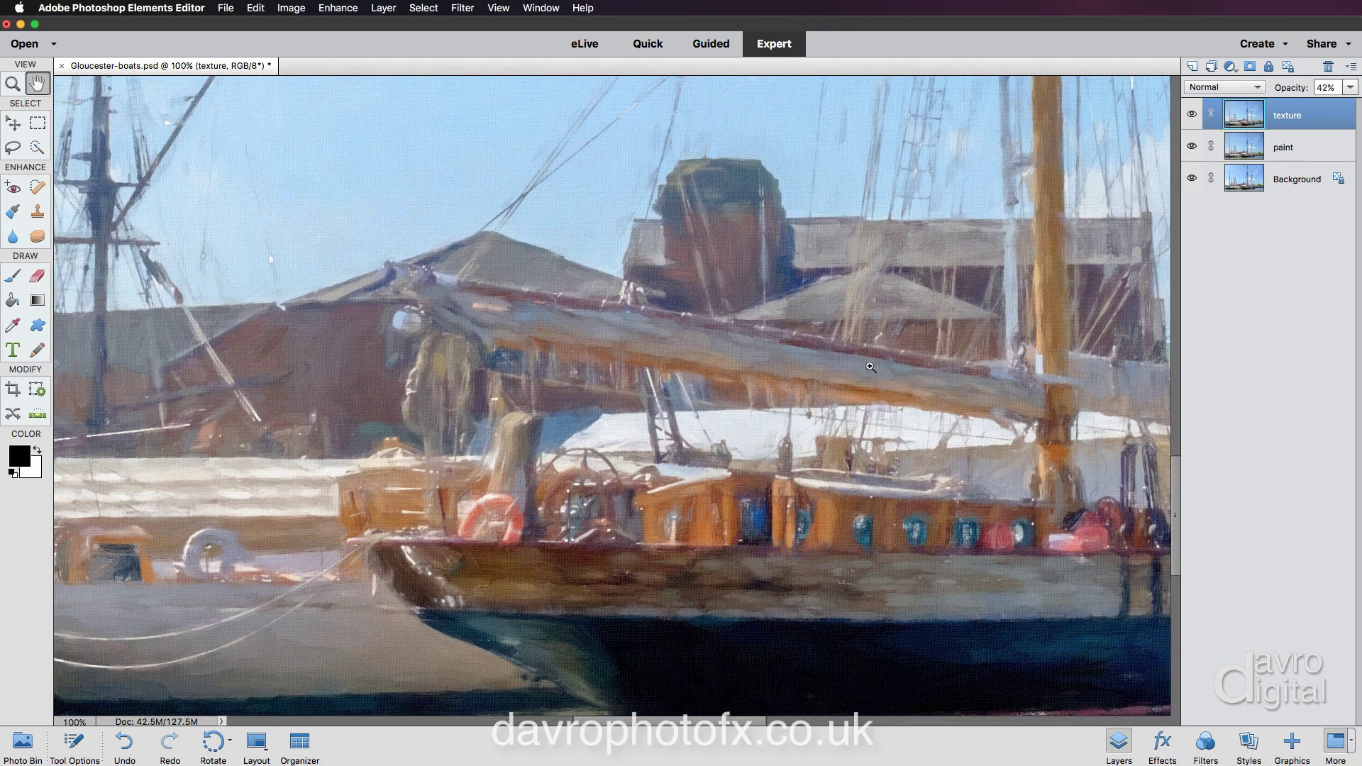
pyautogui.press('super+0')
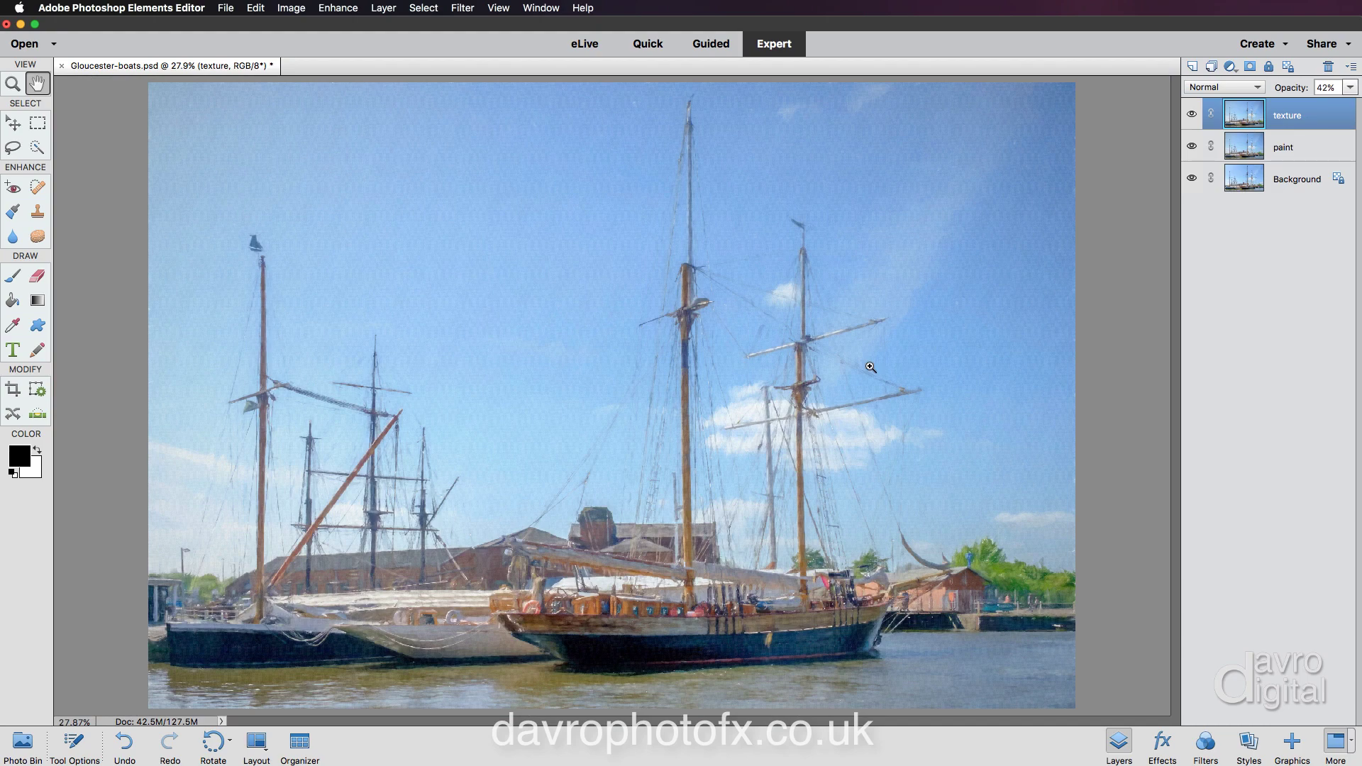
pyautogui.press('super+equal')
pyautogui.press('super+equal')
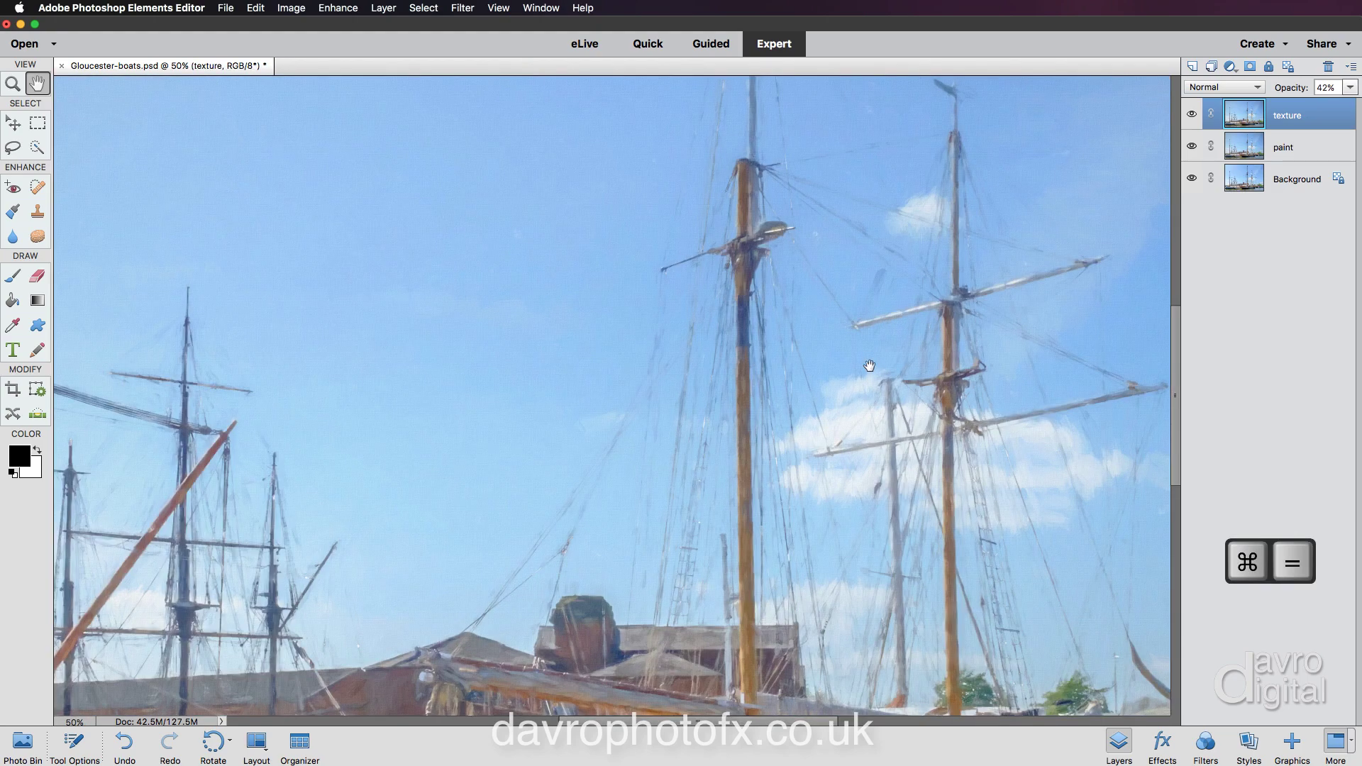
pyautogui.moveTo(763, 501); pyautogui.dragTo(790, 348)
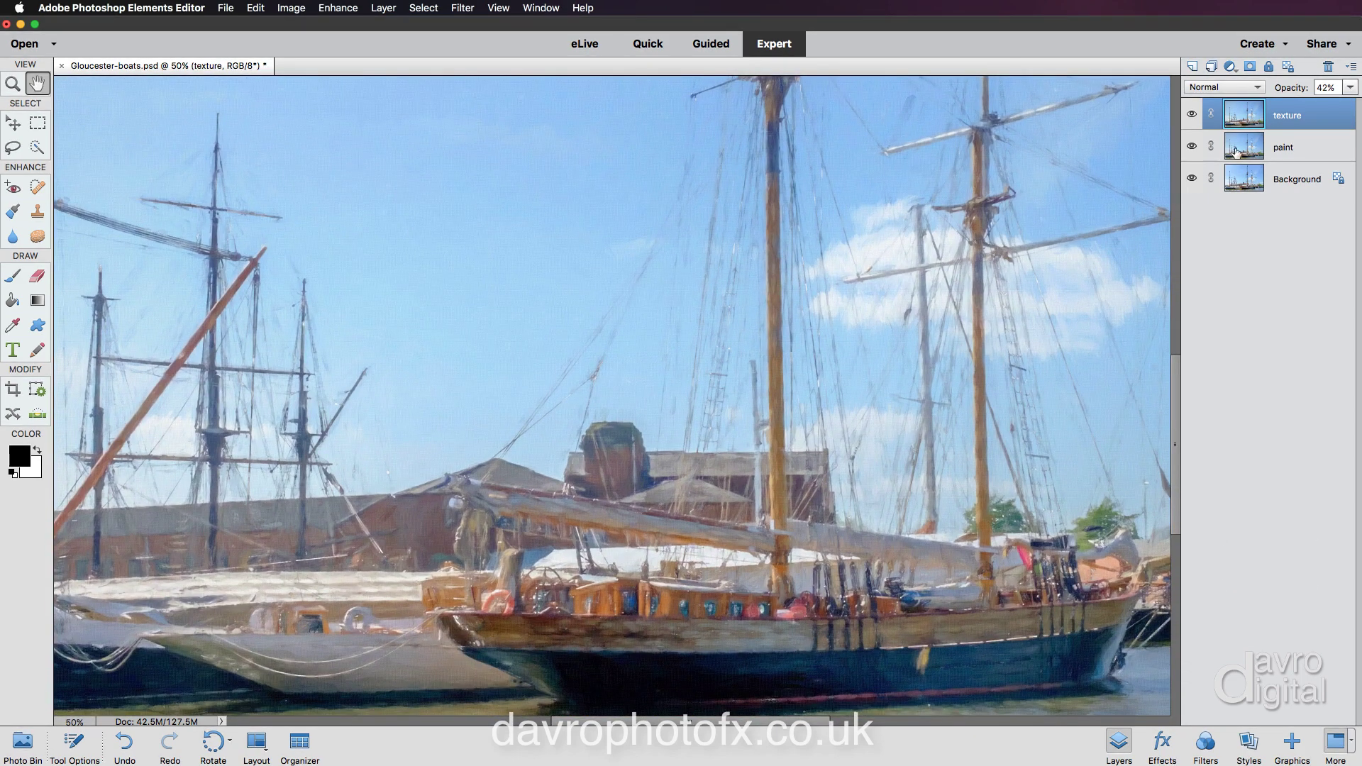
pyautogui.click(1192, 115)
pyautogui.click(1192, 115)
pyautogui.moveTo(751, 396); pyautogui.dragTo(772, 349)
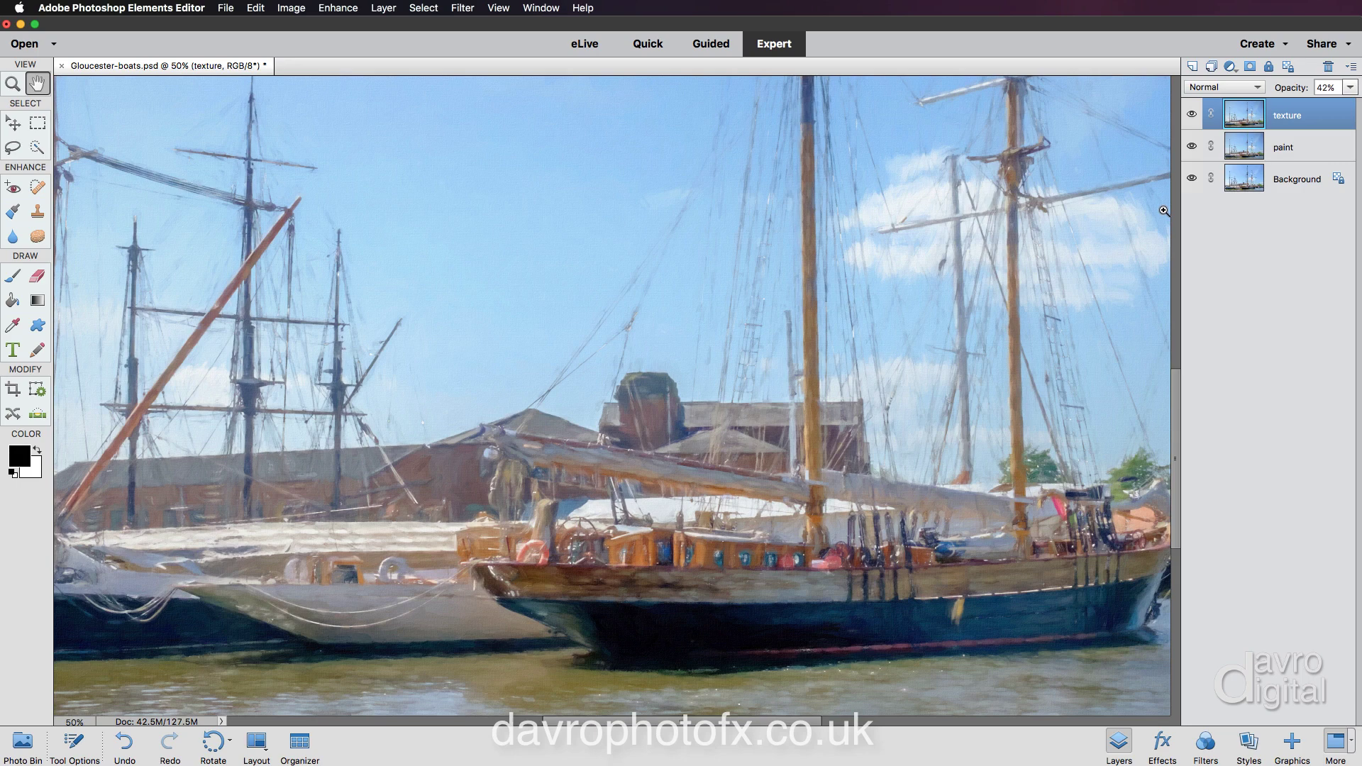
# Combine the texture layer into the paint layer with Layer > Merge Down
pyautogui.click(383, 8)
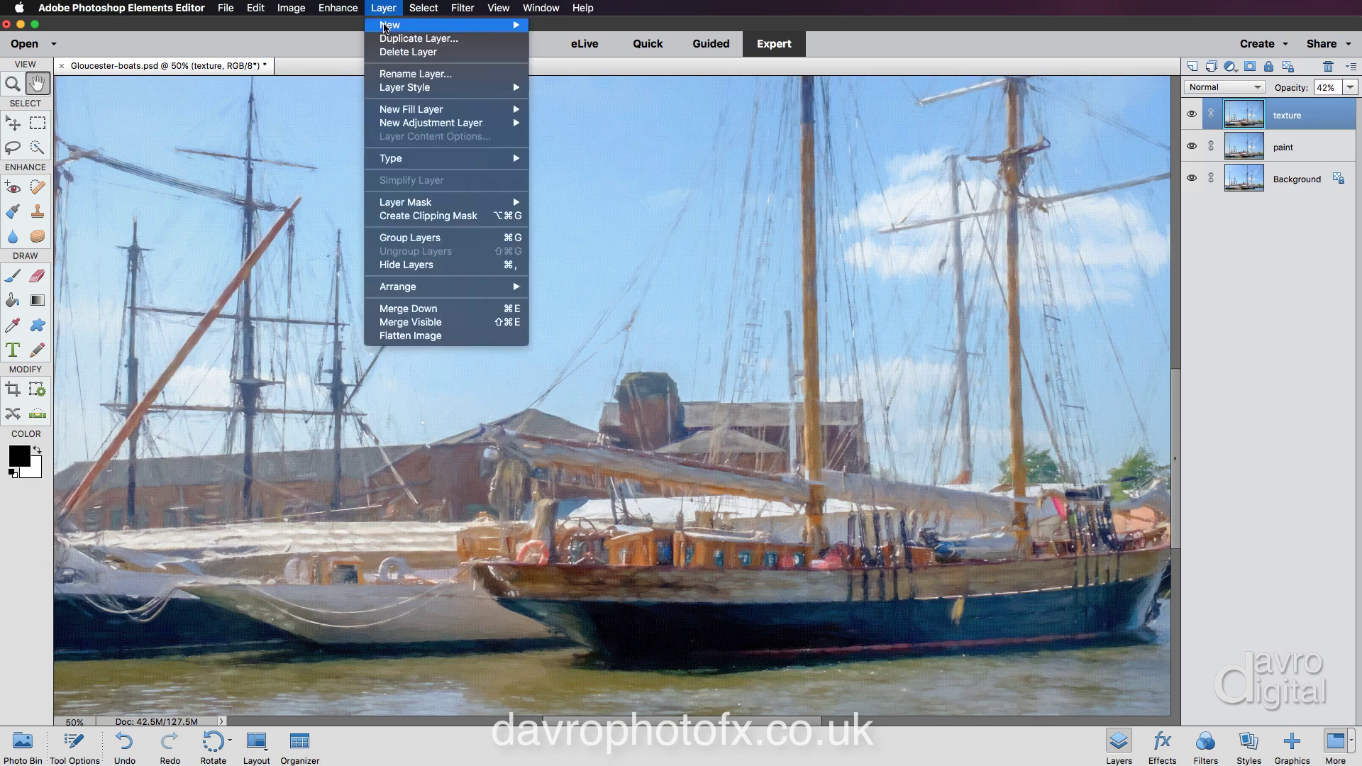
pyautogui.click(520, 309)
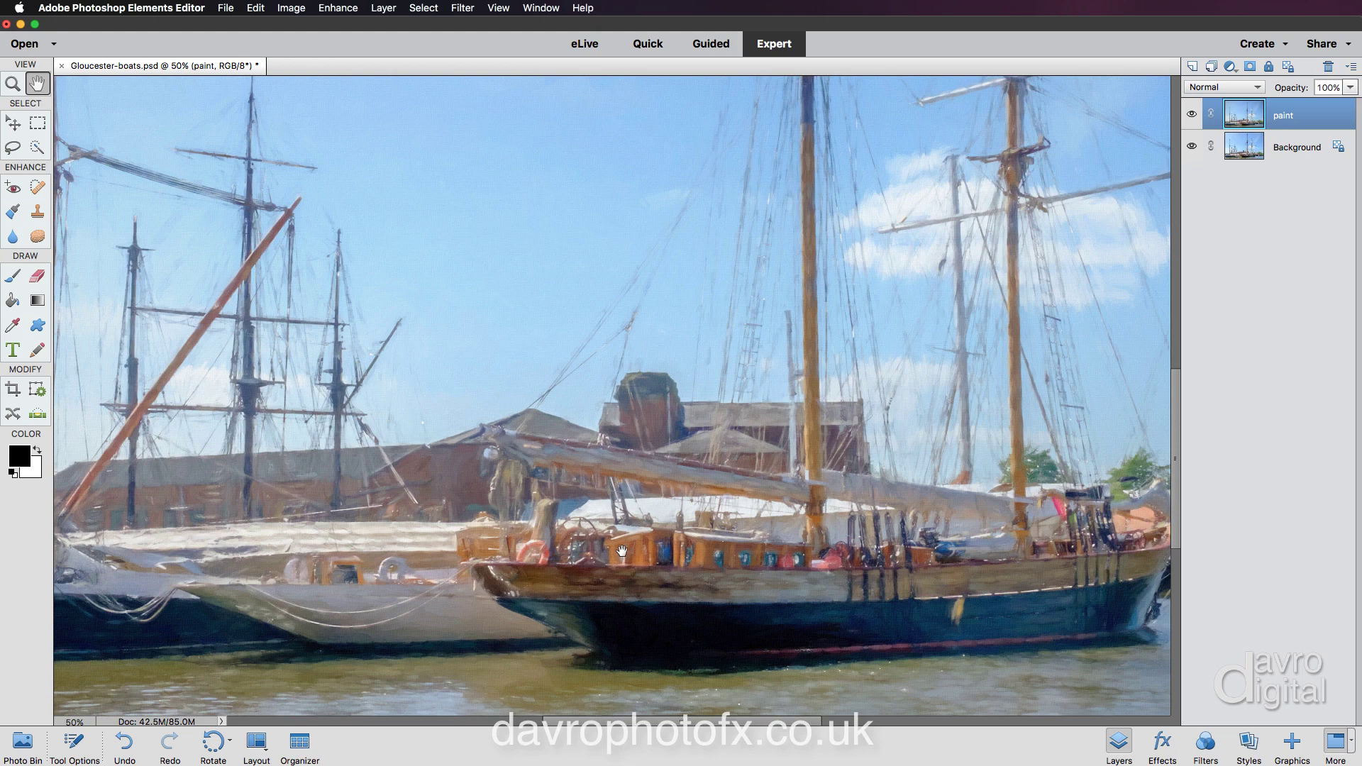
pyautogui.press('super')
pyautogui.press('super+1')
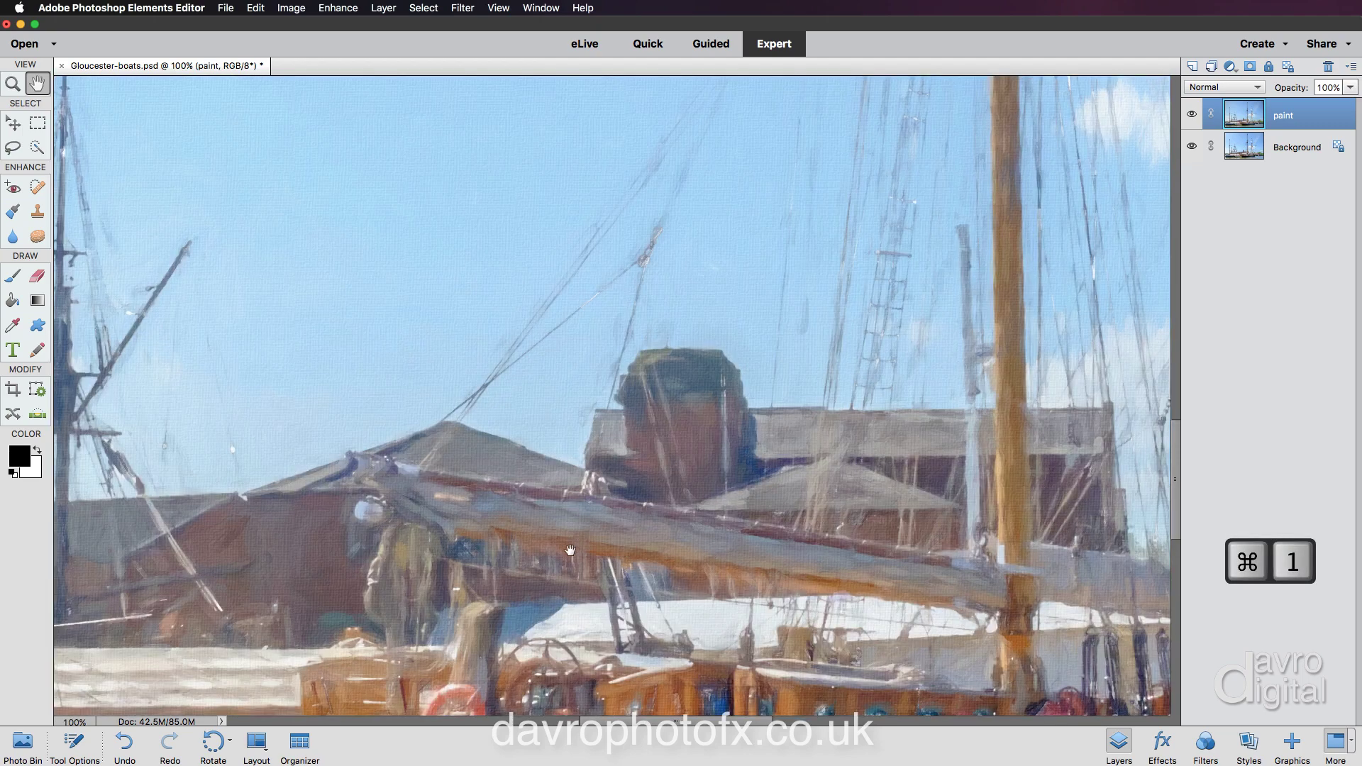
pyautogui.scroll(2, 454, 595)
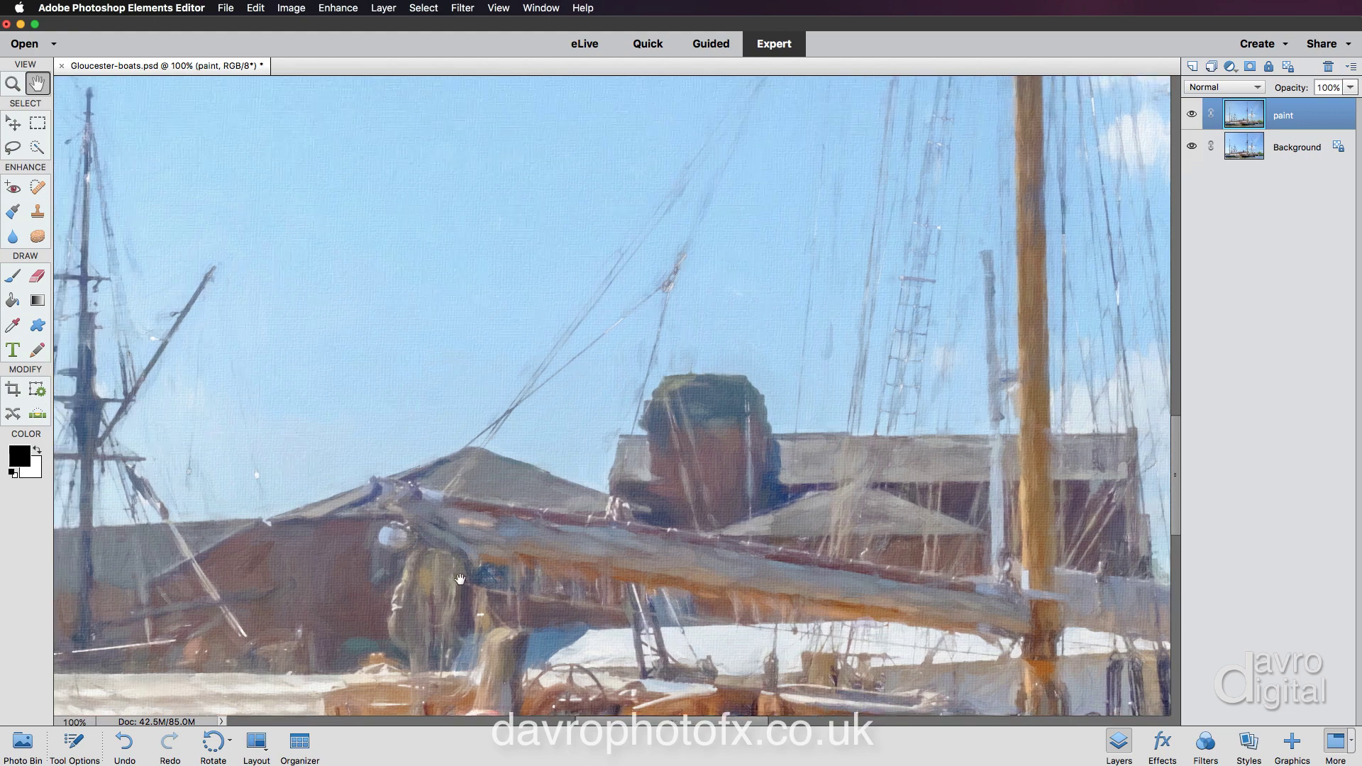
pyautogui.moveTo(460, 580); pyautogui.dragTo(459, 354)
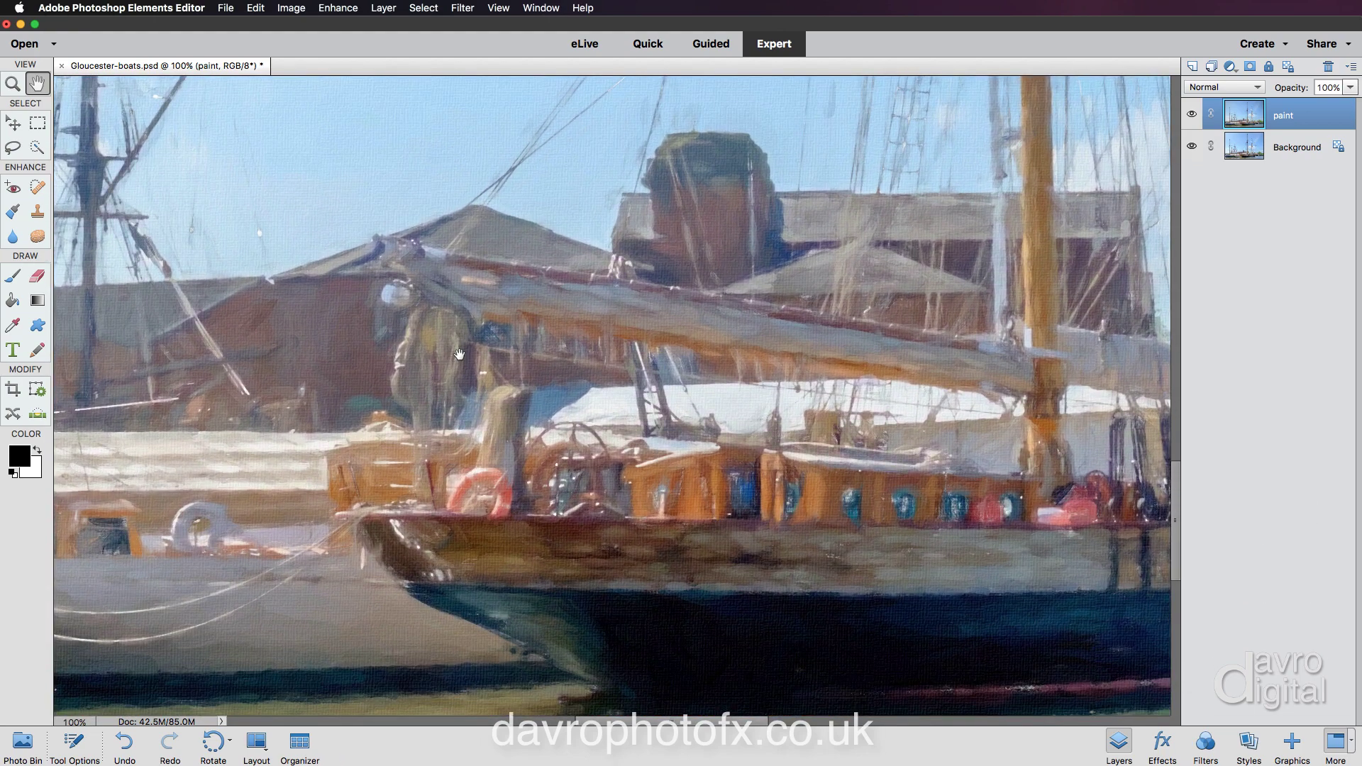
pyautogui.moveTo(568, 541); pyautogui.dragTo(394, 477)
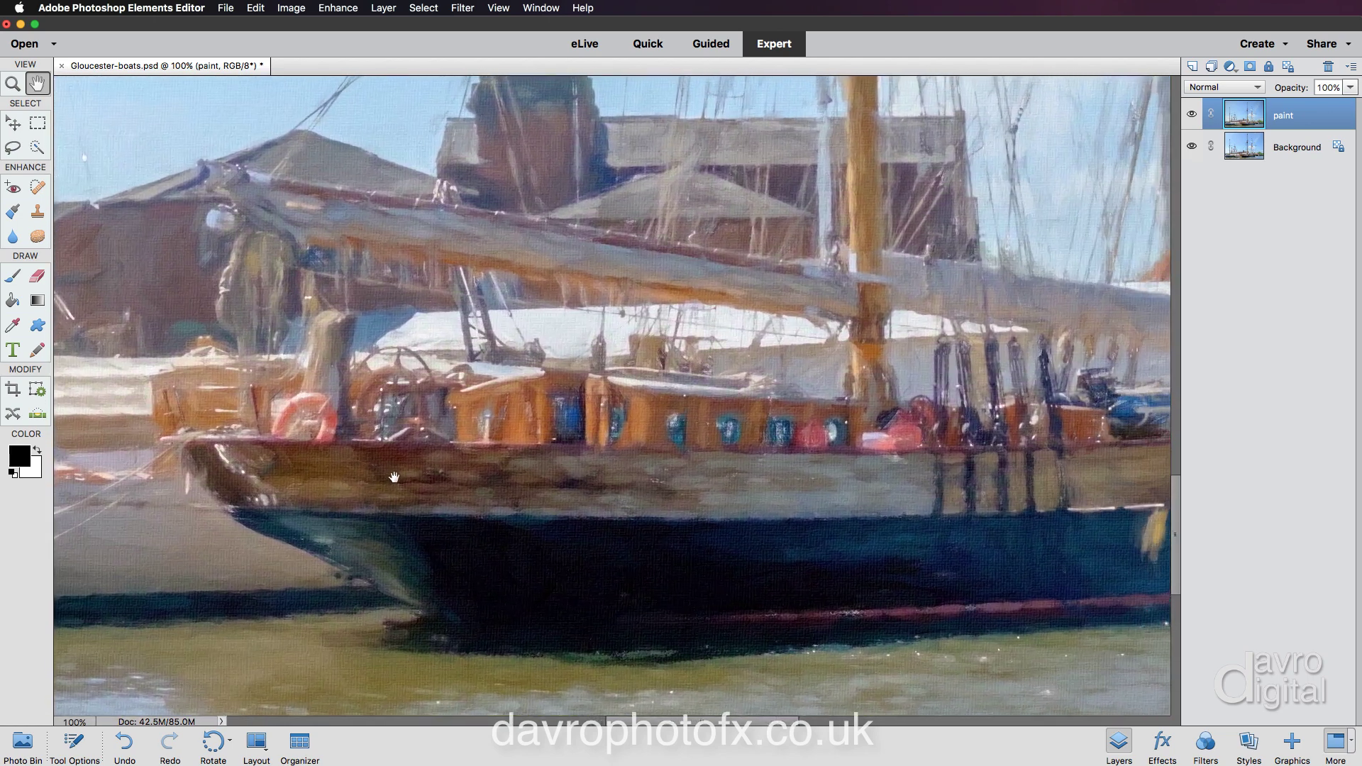